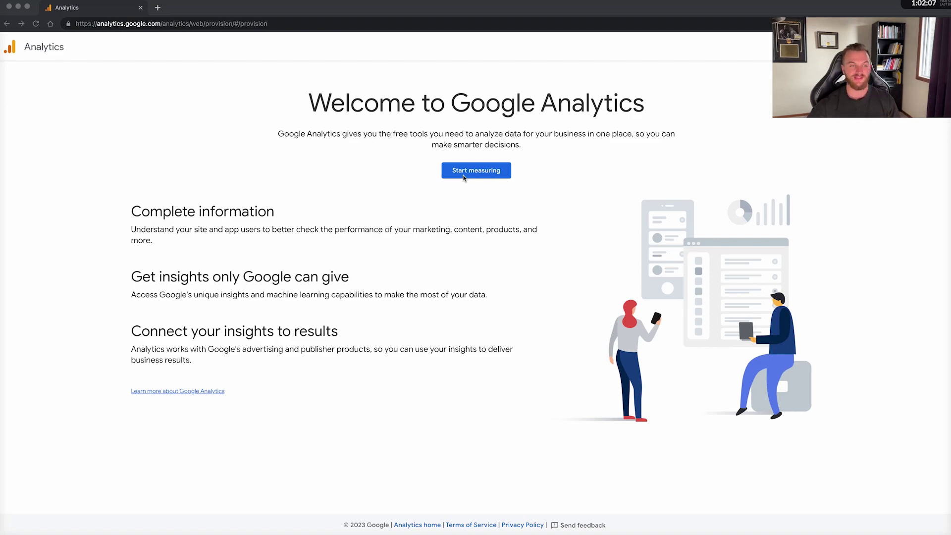
Start setting up an Analytics account and name it "Jetstream Digital Test".
click(481, 176)
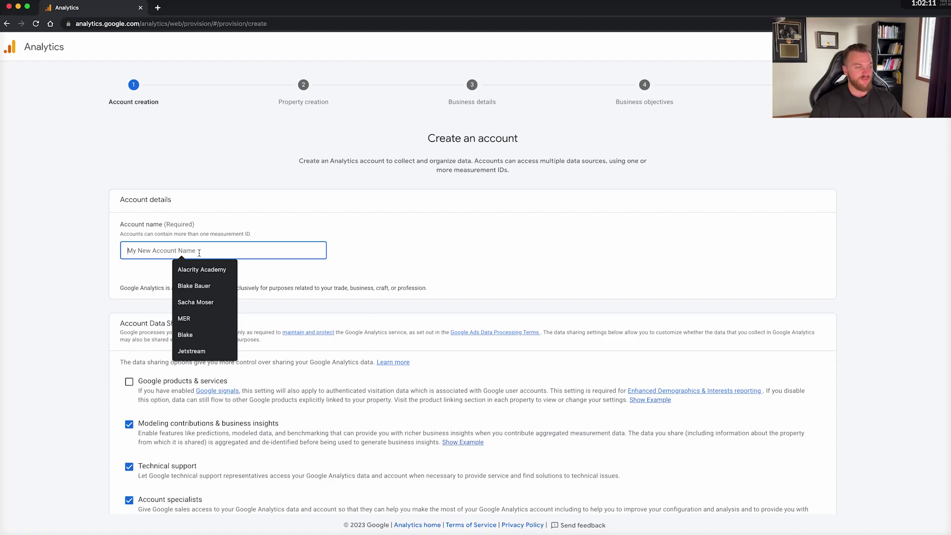
text(Jetstre)
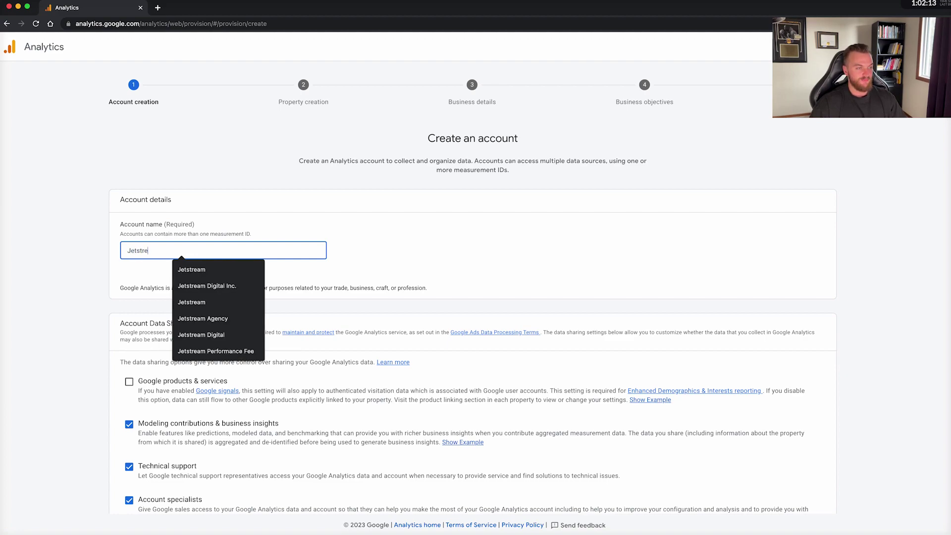
text(am Digital Test)
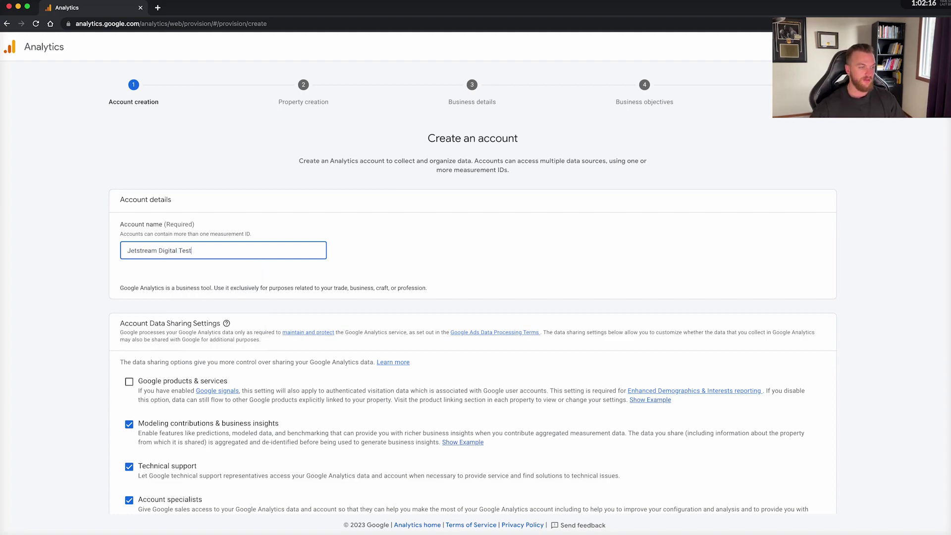
Enable data sharing with Google products & services for the account and continue to property creation.
scroll(177, 253, down, 3)
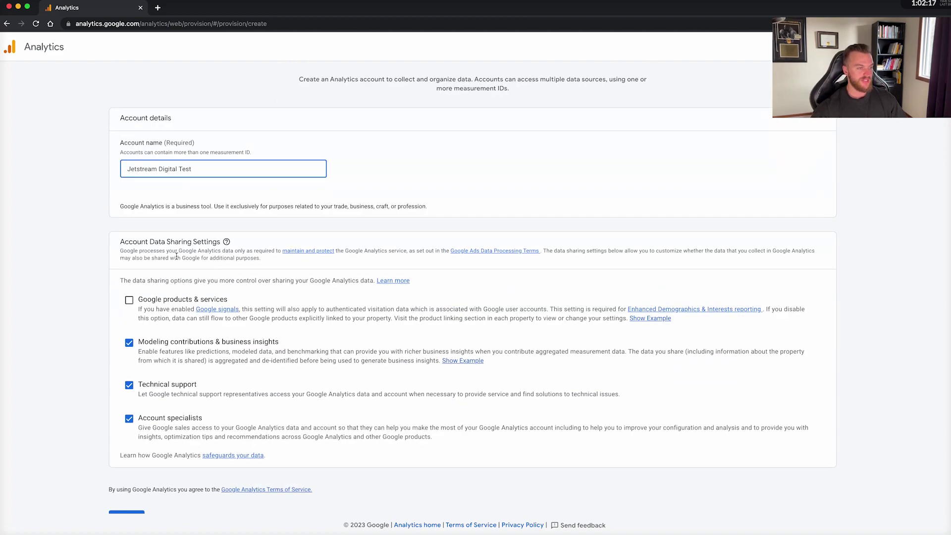
click(130, 301)
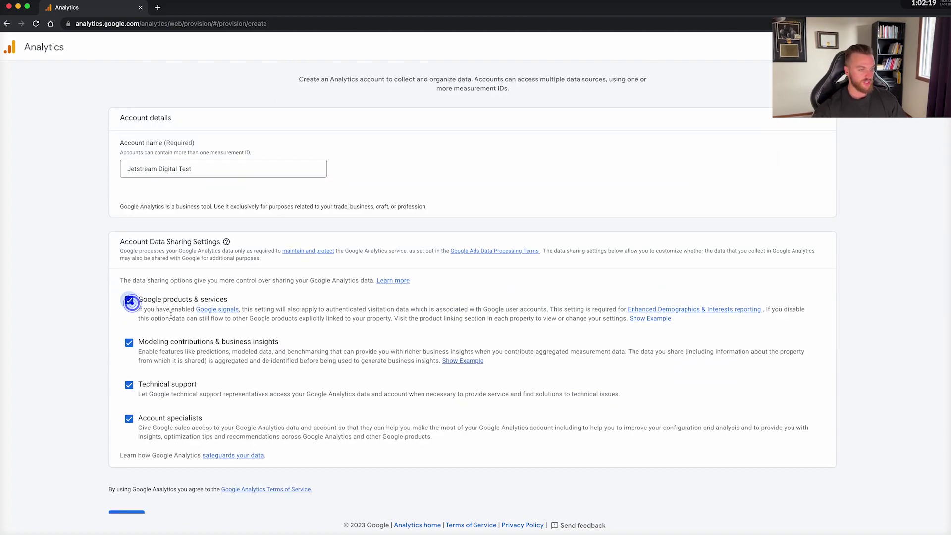
scroll(171, 317, down, 1)
click(130, 489)
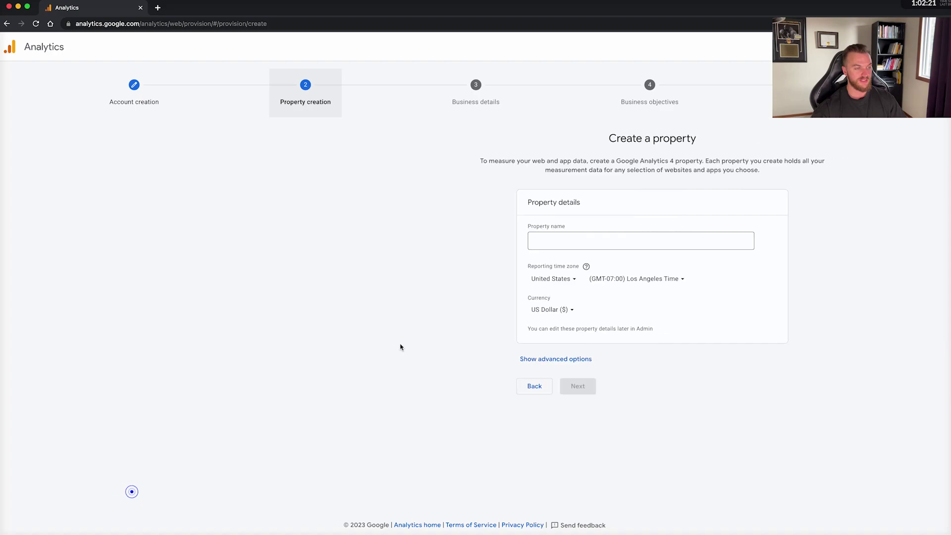
Name the property "Jetstream Digital Google Analytics" and set its reporting time zone to (GMT-05:00) Chicago Time.
click(395, 241)
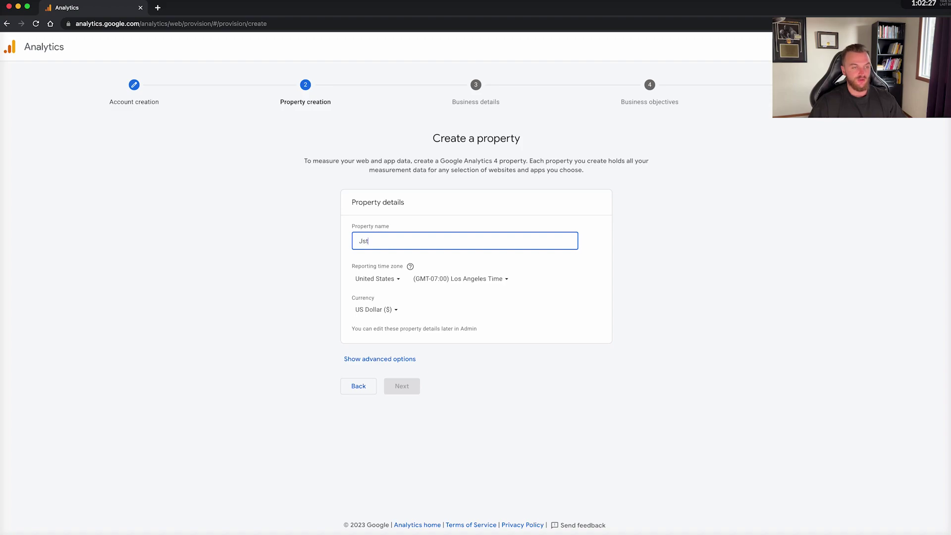
text(Jetstream Dig)
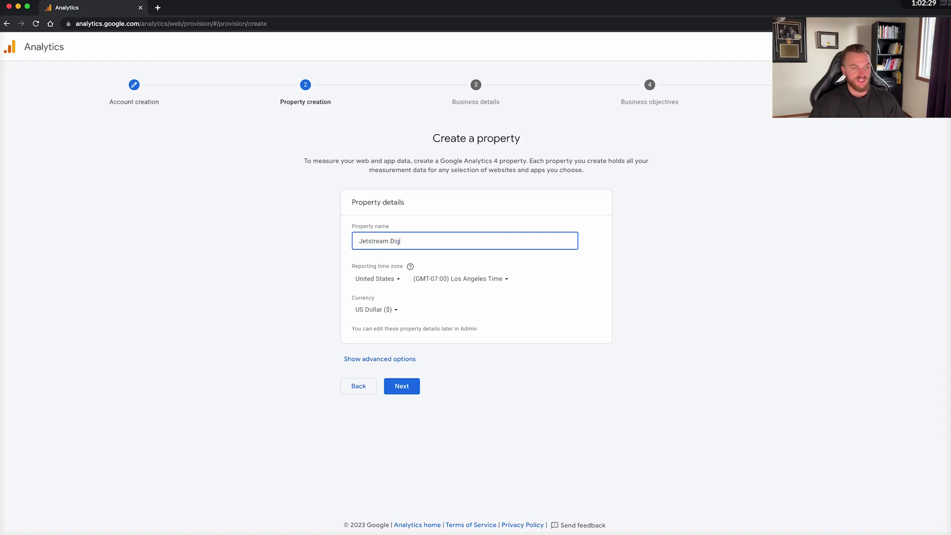
text(ital Google Analytics)
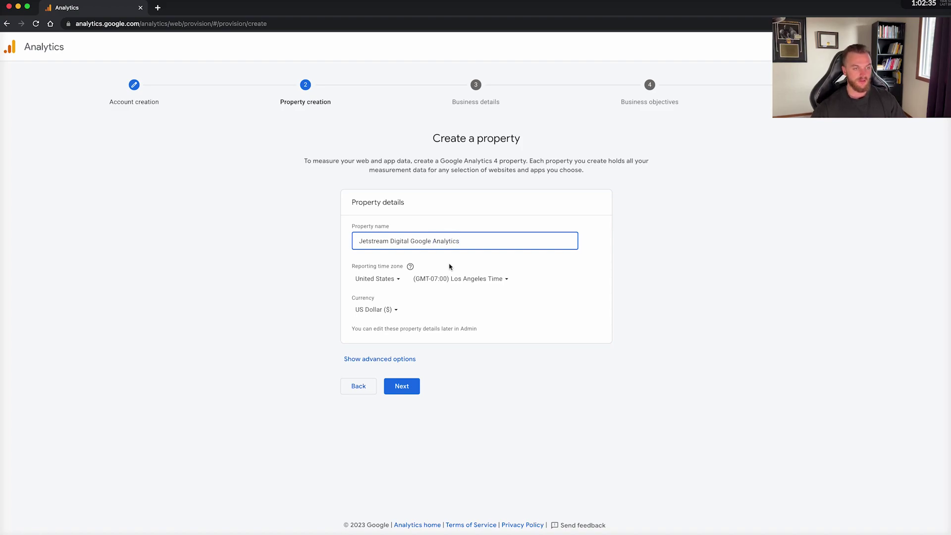
click(467, 278)
click(476, 395)
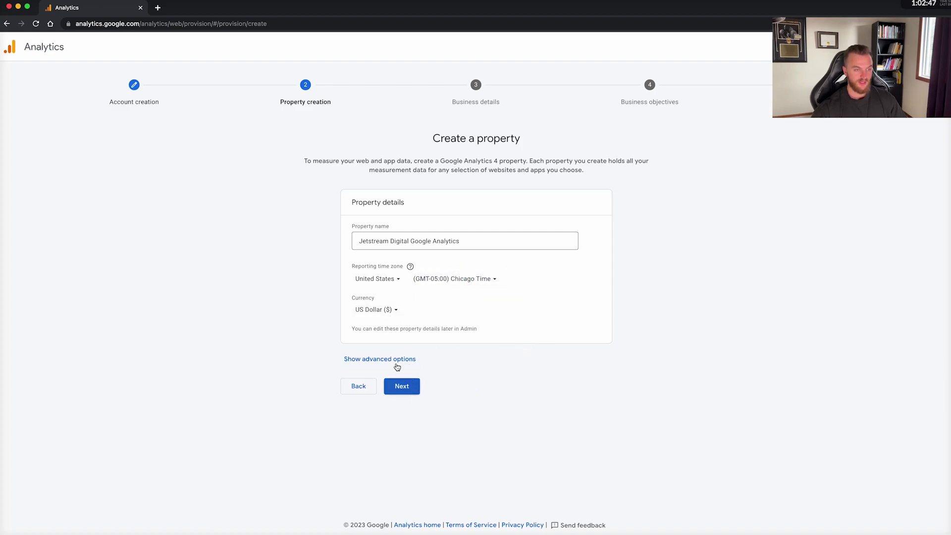
Show the property's advanced options and enable creating a Universal Analytics property.
click(395, 360)
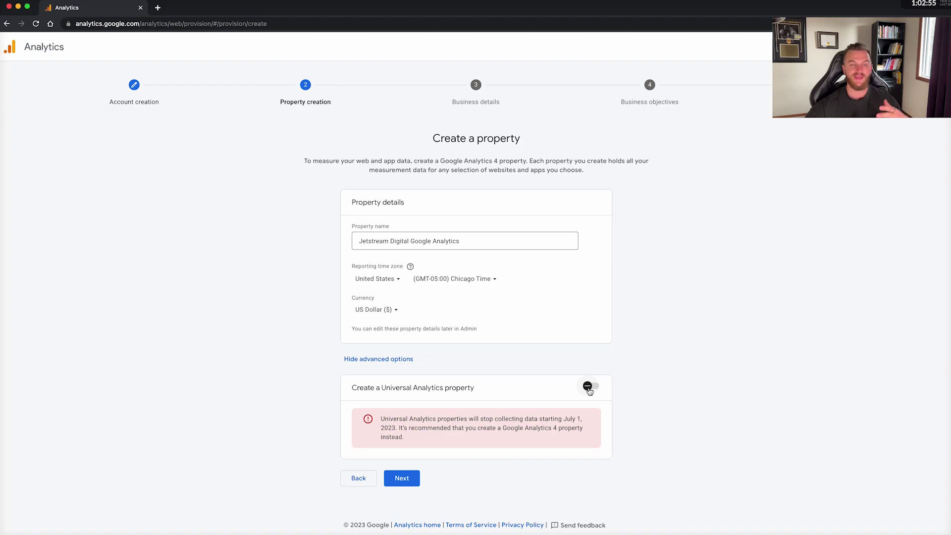
drag(299, 157, 526, 160)
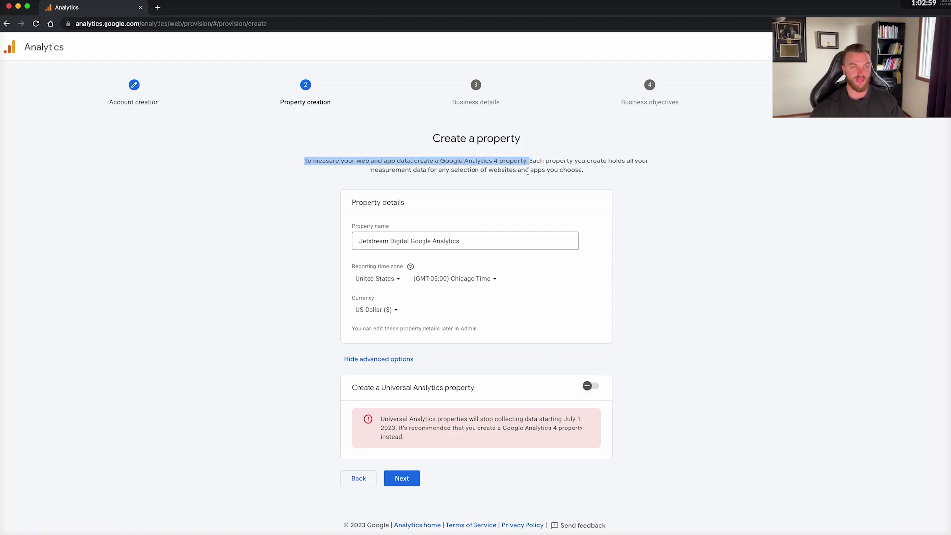
click(590, 388)
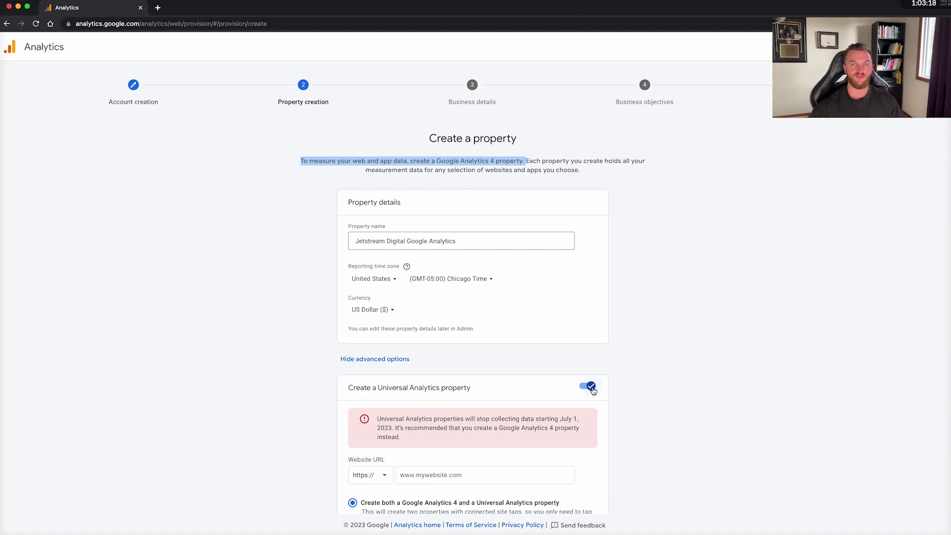
scroll(580, 376, down, 3)
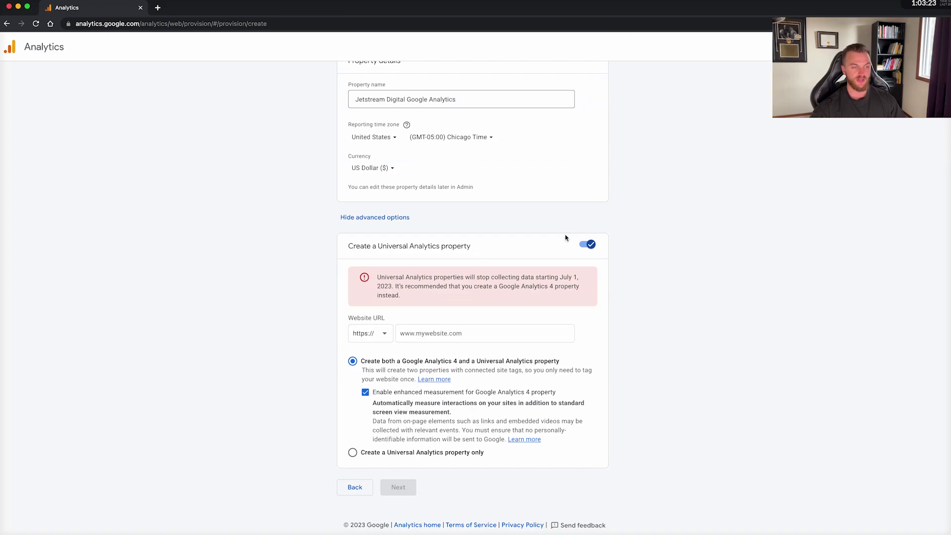
Choose to create both a Google Analytics 4 and a Universal Analytics property, with jetstream.gency as the website URL.
click(430, 333)
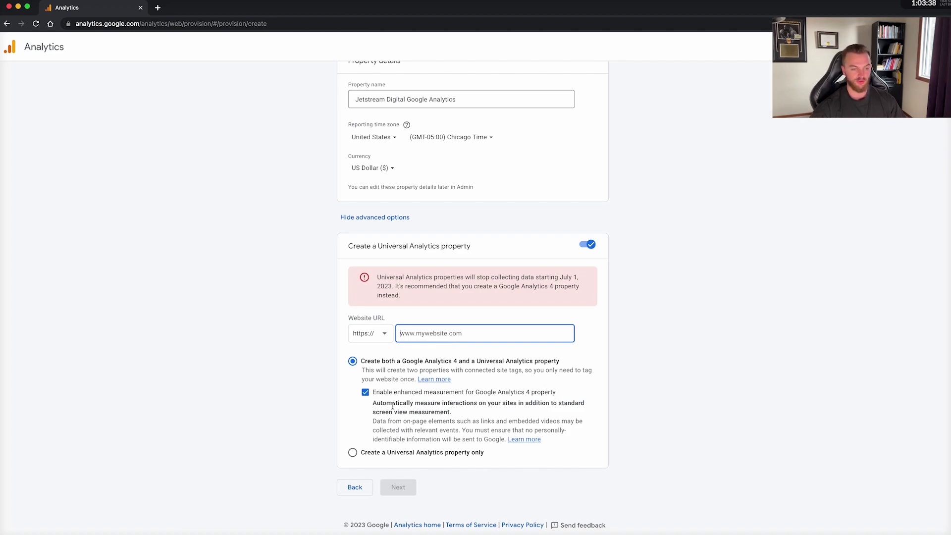
click(351, 452)
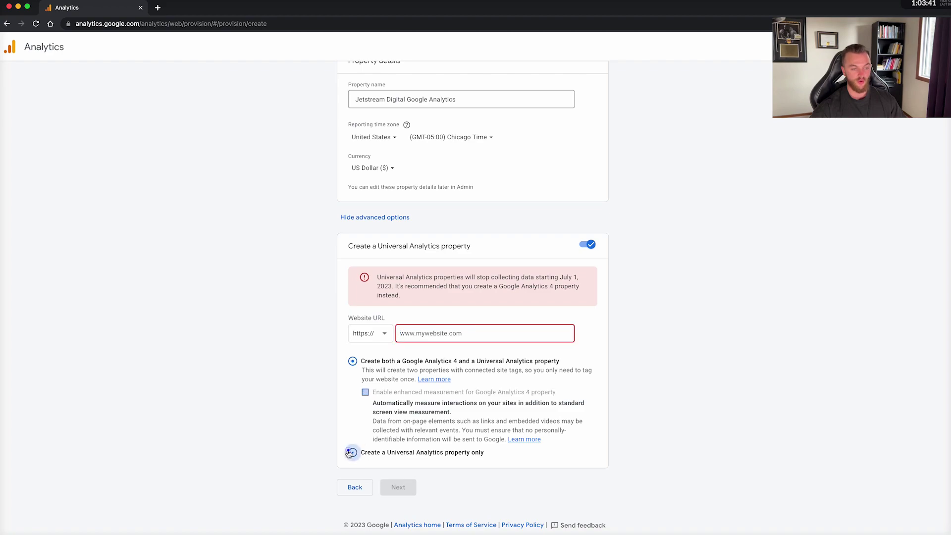
click(352, 362)
click(439, 333)
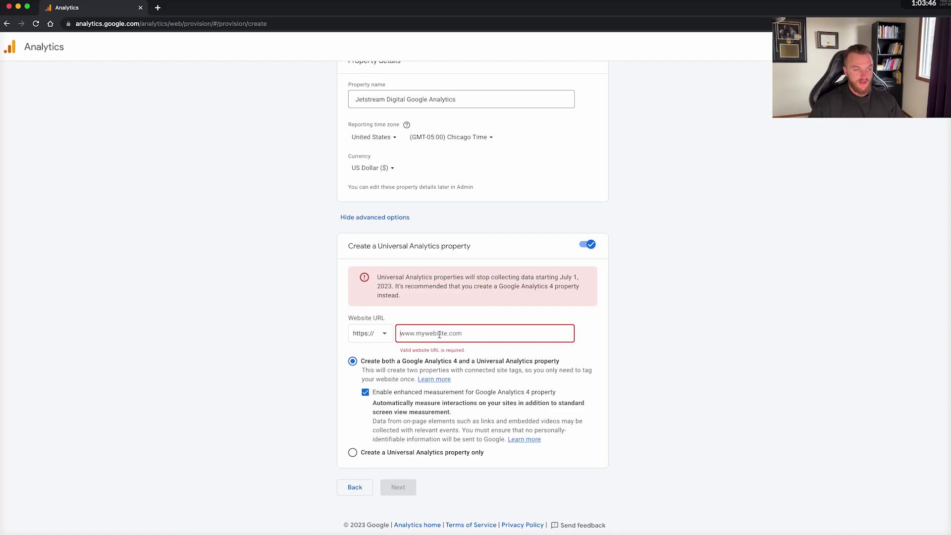
text(jetst)
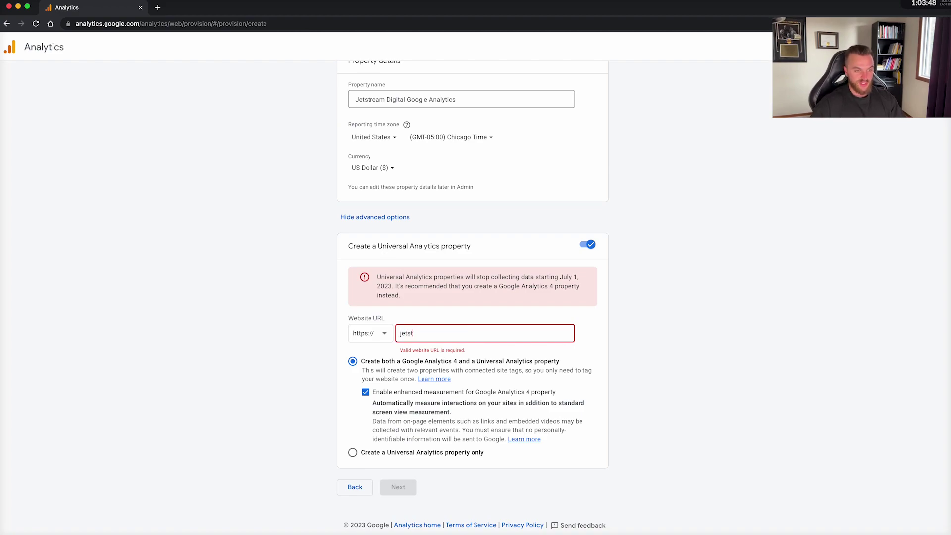
text(ream.gency)
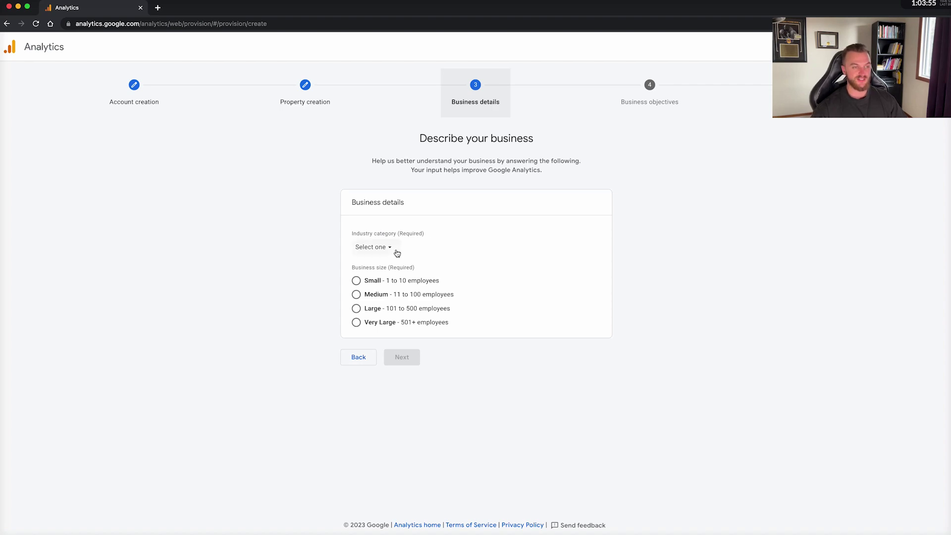
Describe the business as Business & Industrial, Small (1 to 10 employees), and submit the setup with the Drive online sales objective.
click(395, 247)
click(416, 333)
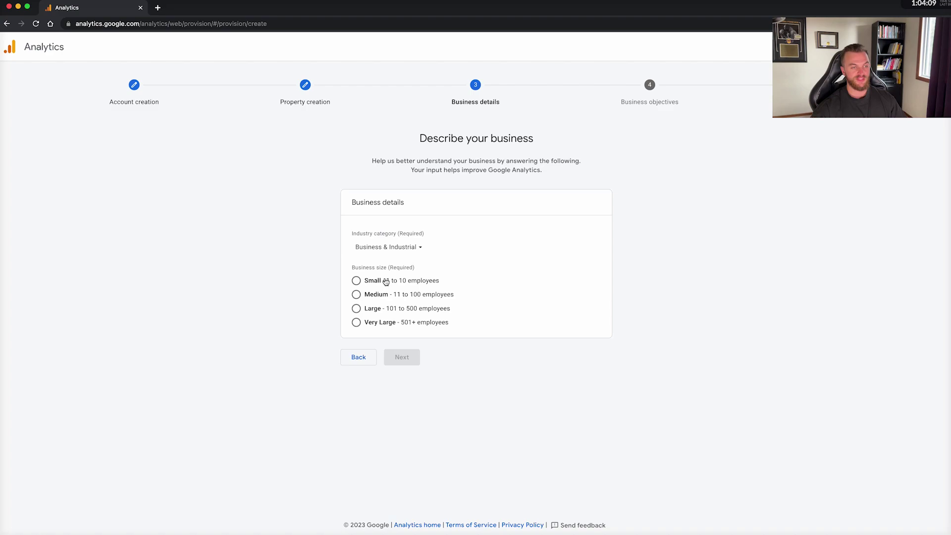
click(357, 286)
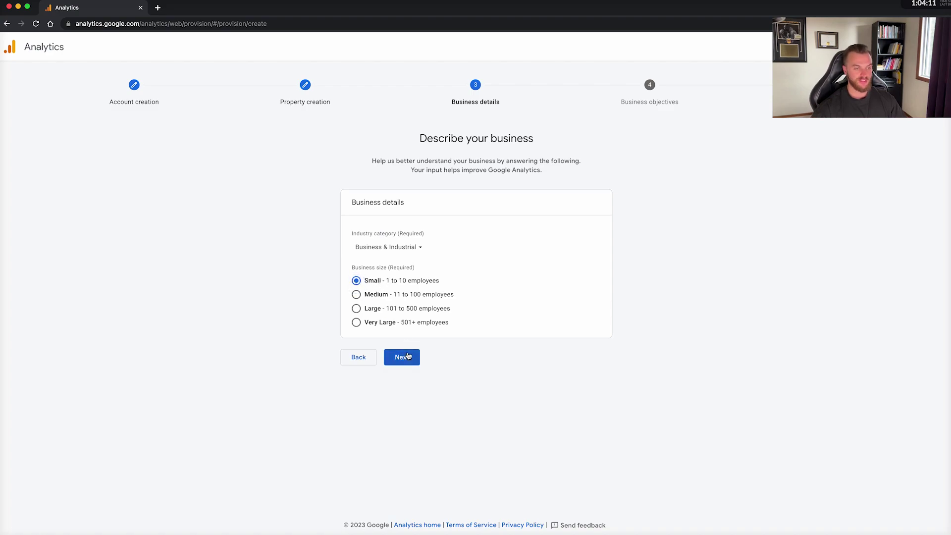
click(402, 357)
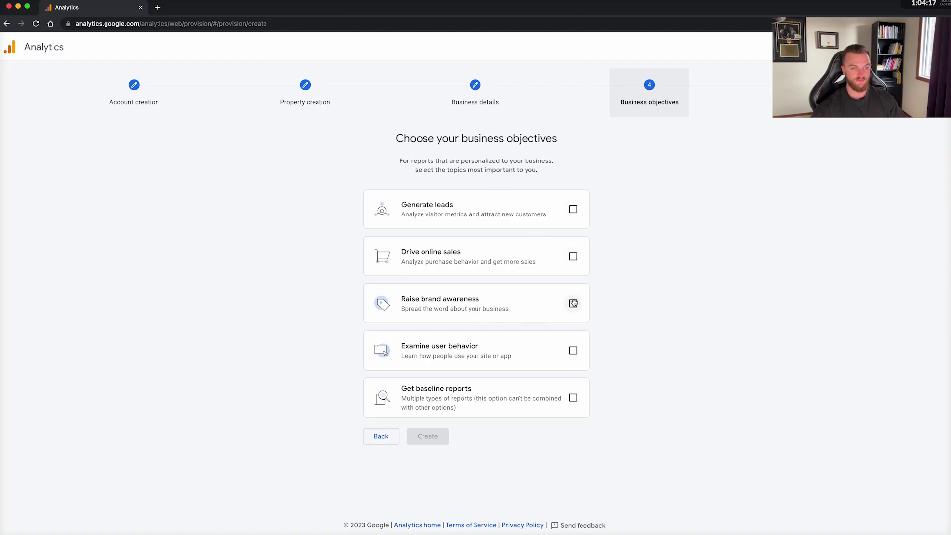
click(572, 256)
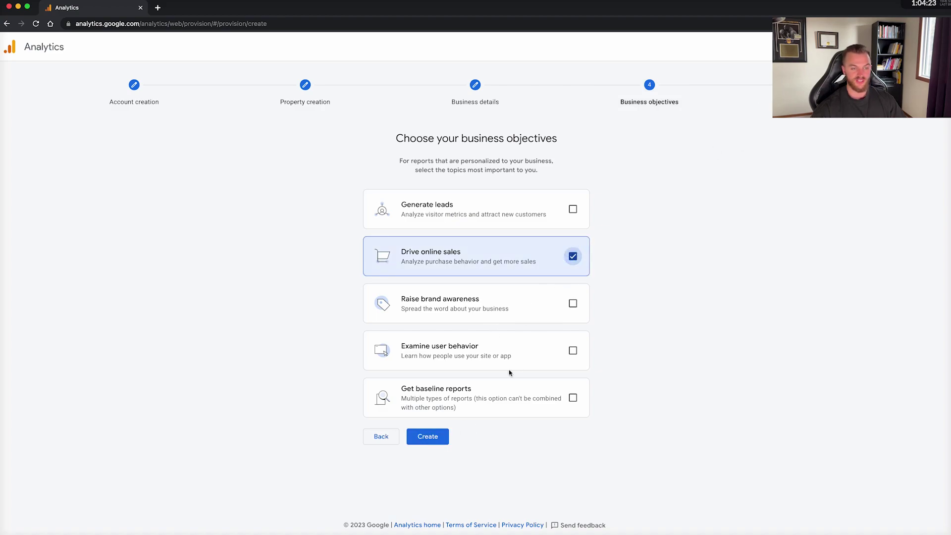
click(427, 437)
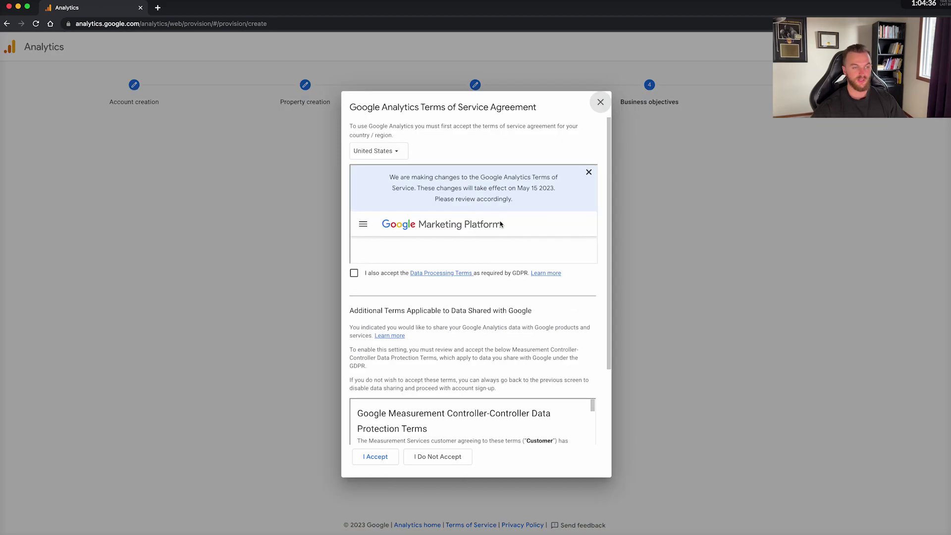
Accept the Data Processing Terms and the Measurement Controller-Controller Data Protection Terms, agree to the service agreement, and continue to Home.
click(354, 273)
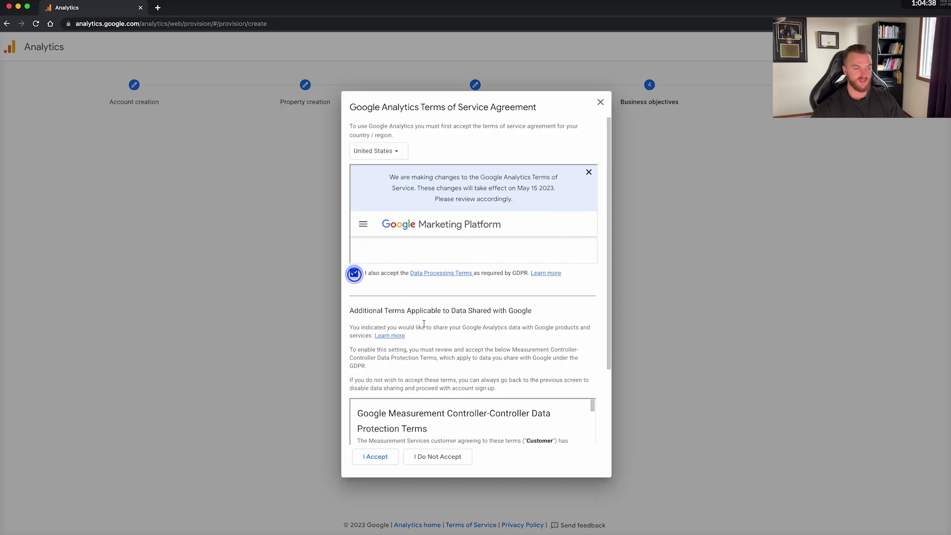
scroll(403, 415, down, 3)
click(354, 425)
scroll(391, 404, down, 3)
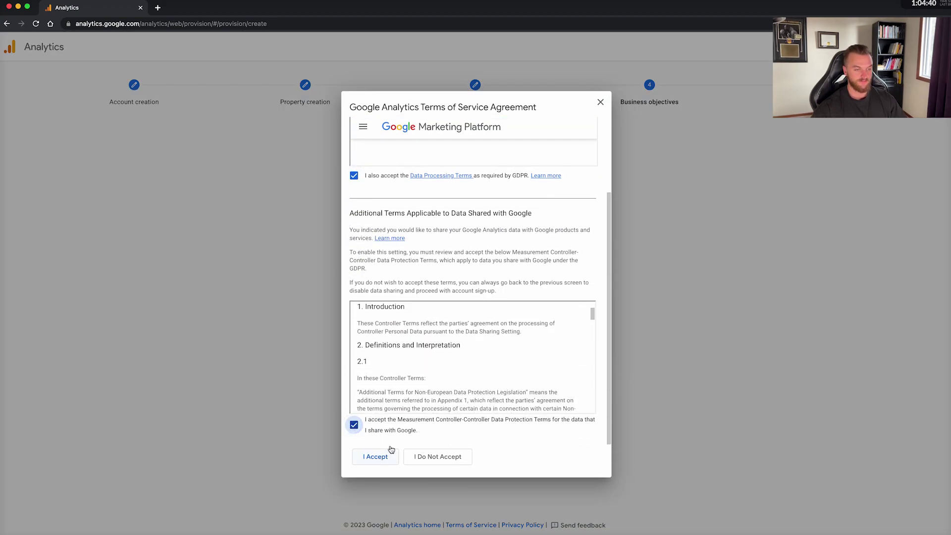
click(375, 456)
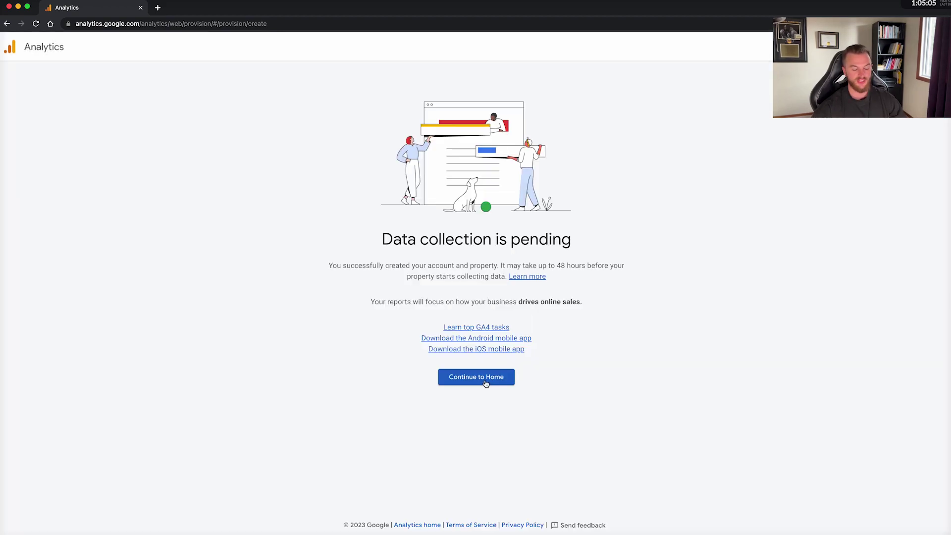
click(476, 377)
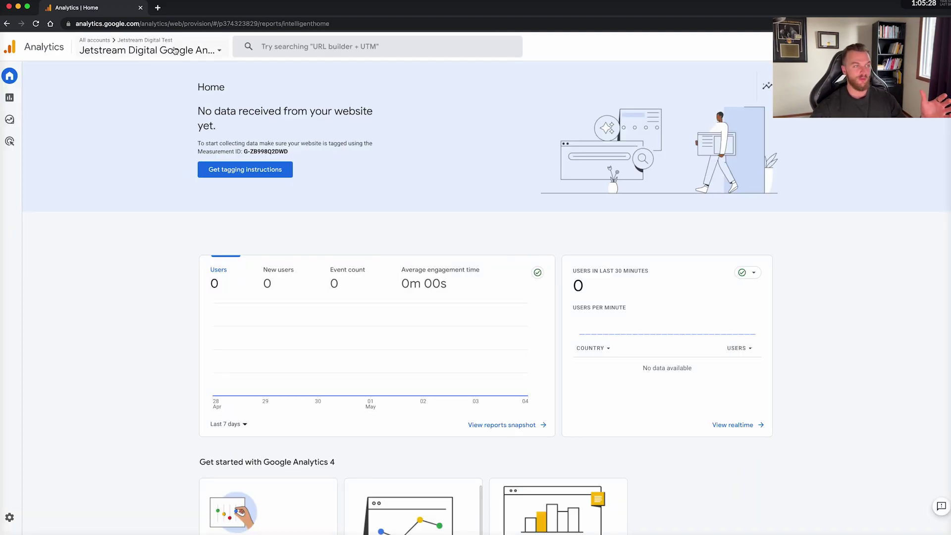
Look over the Home page of the new property and highlight its Measurement ID.
scroll(495, 221, down, 3)
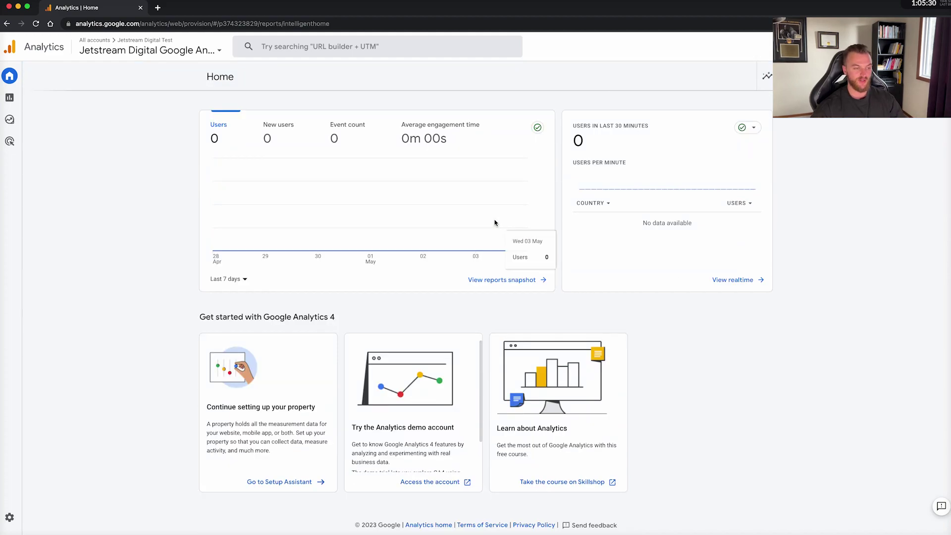
scroll(431, 374, up, 3)
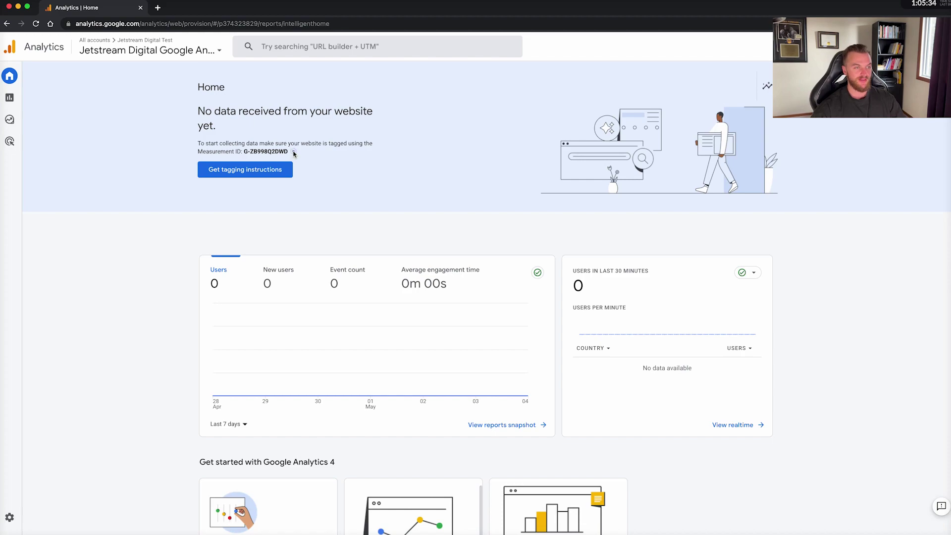
drag(294, 154, 242, 151)
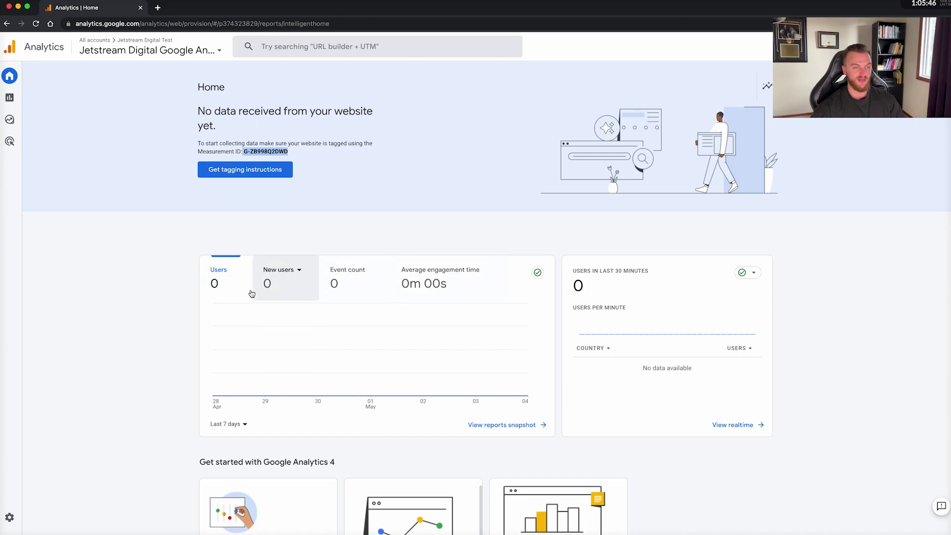
Replace the Average engagement time metric on the Home overview card with the Ecommerce metric Purchases.
click(425, 273)
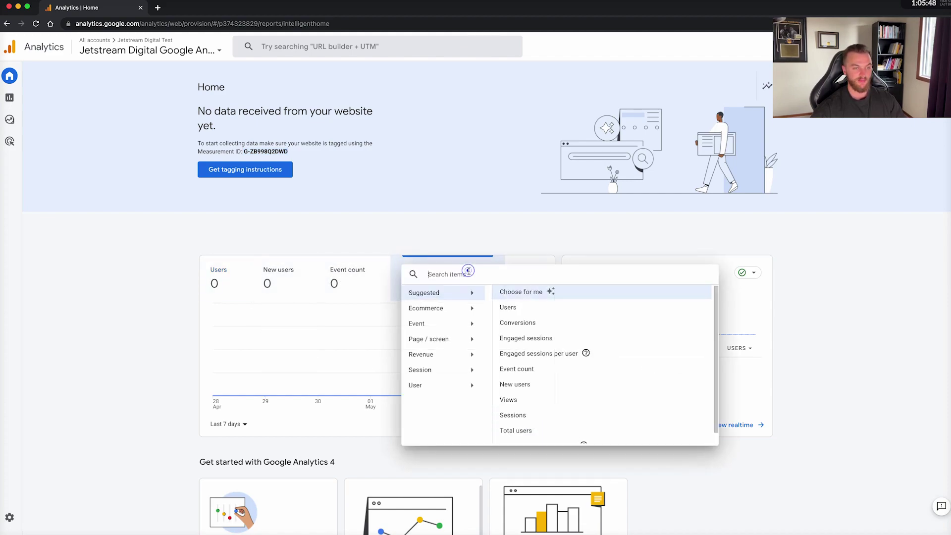
mouse_move(450, 308)
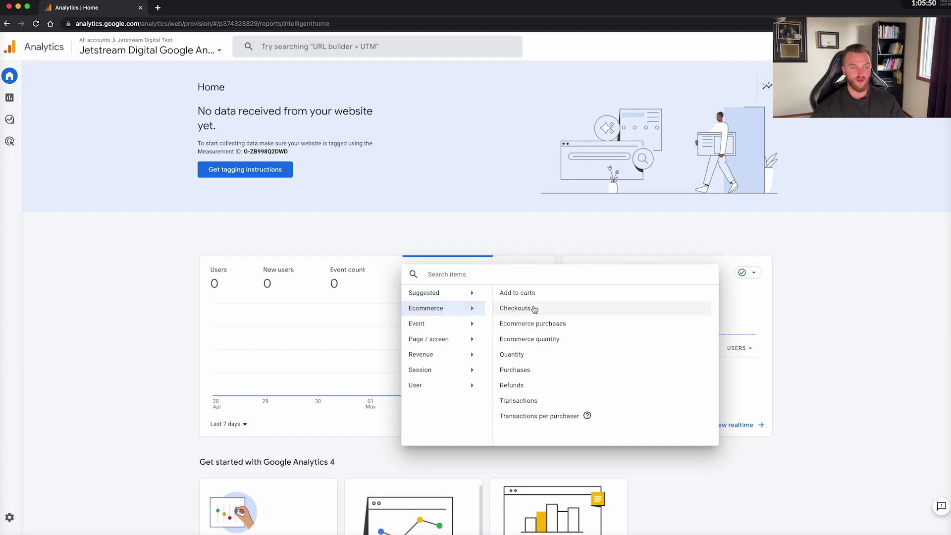
click(526, 369)
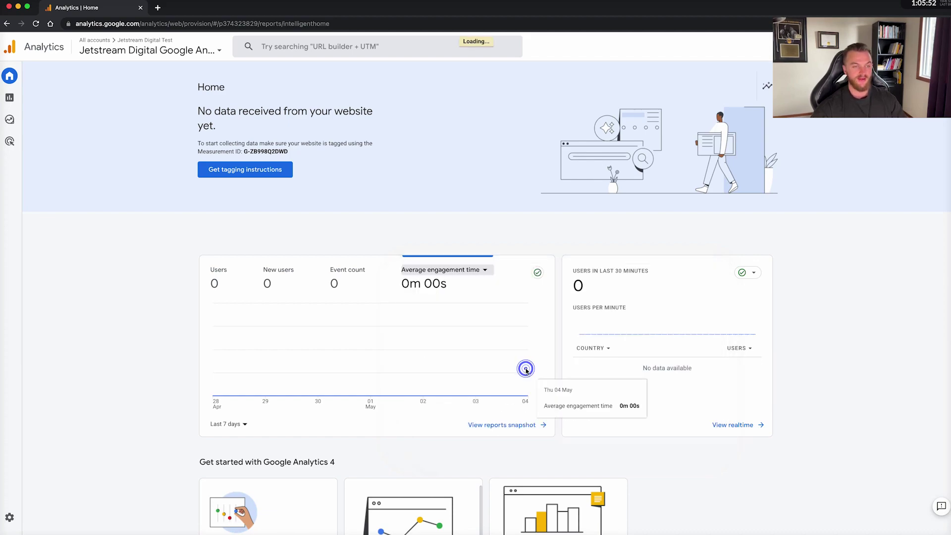
Replace the Average engagement time metric on the Home overview card with the Revenue metric Total revenue.
click(425, 272)
click(448, 353)
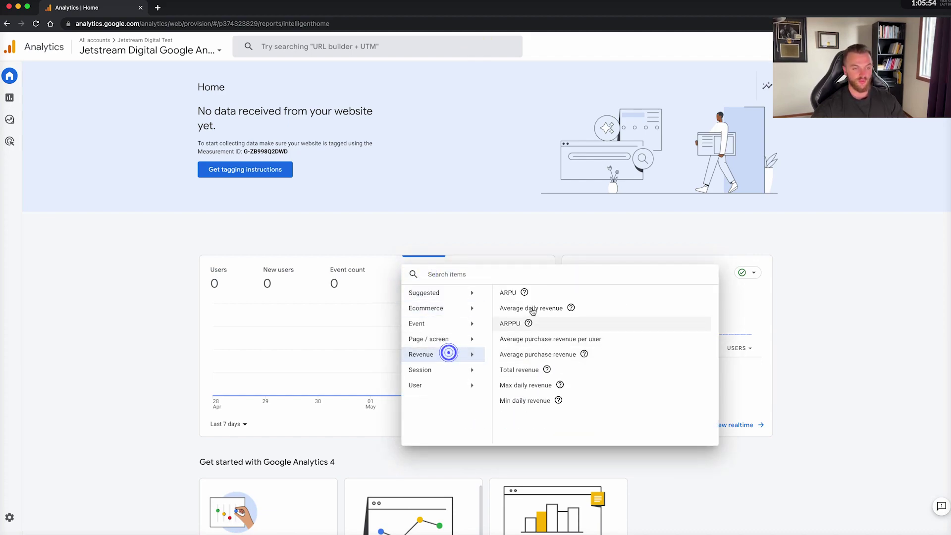
click(533, 369)
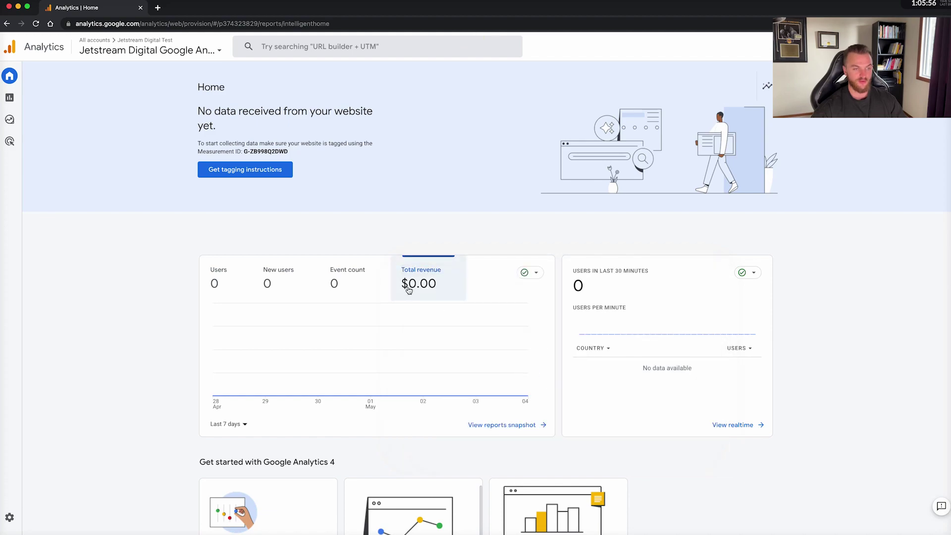
scroll(516, 307, down, 3)
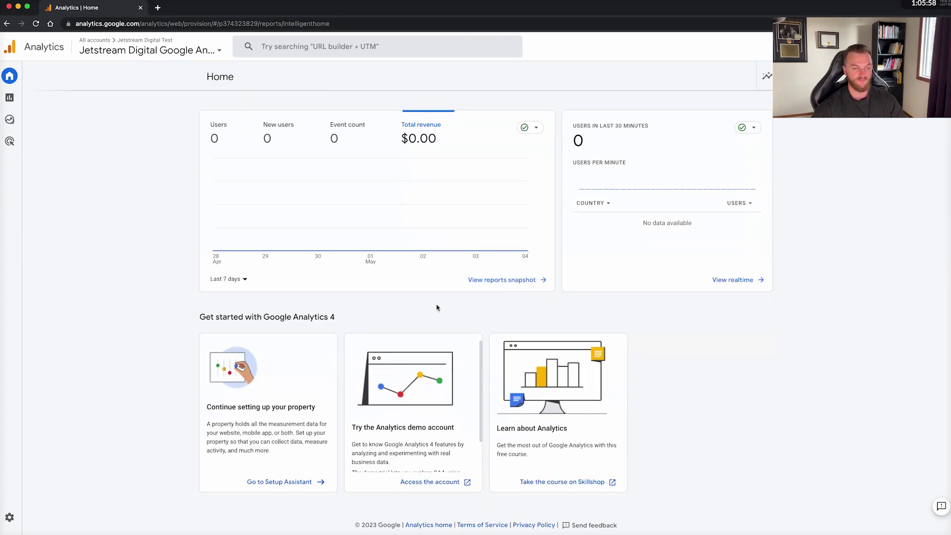
scroll(361, 322, up, 3)
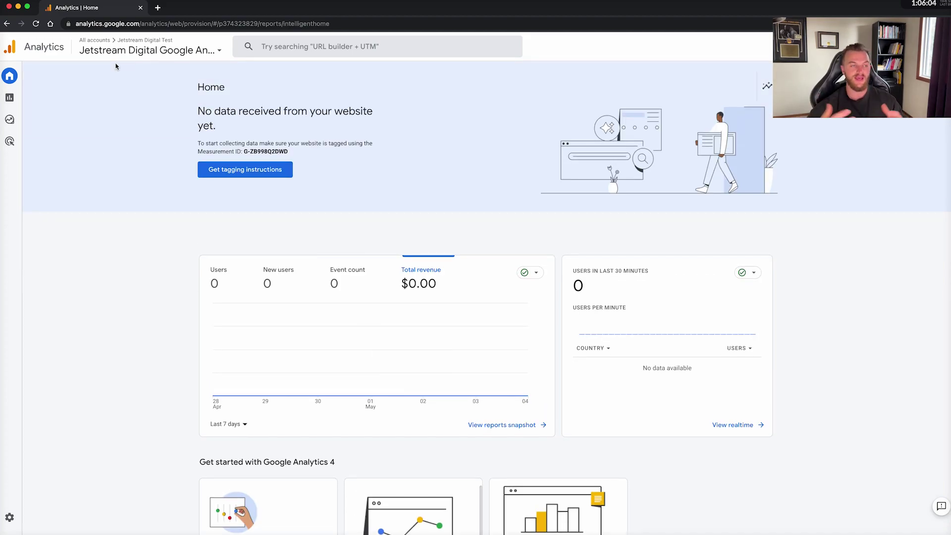
Switch to the All Web Site Data view of the Universal Analytics property and decline the offer to go to Setup Assistant.
mouse_move(15, 98)
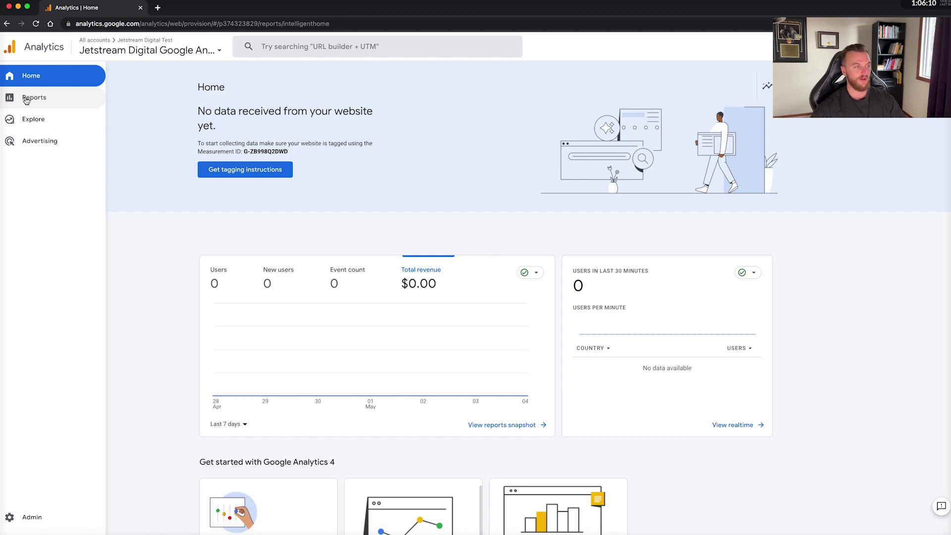
click(148, 50)
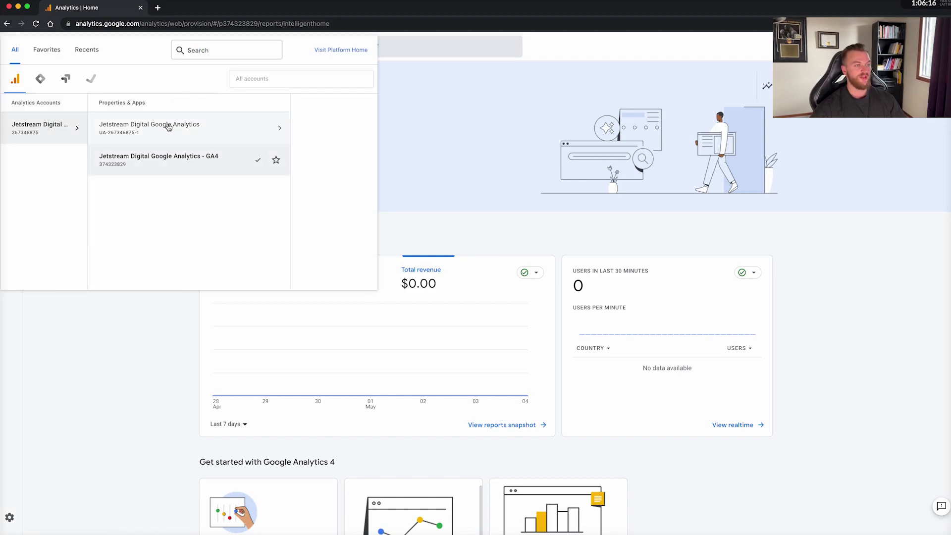
click(212, 166)
click(196, 47)
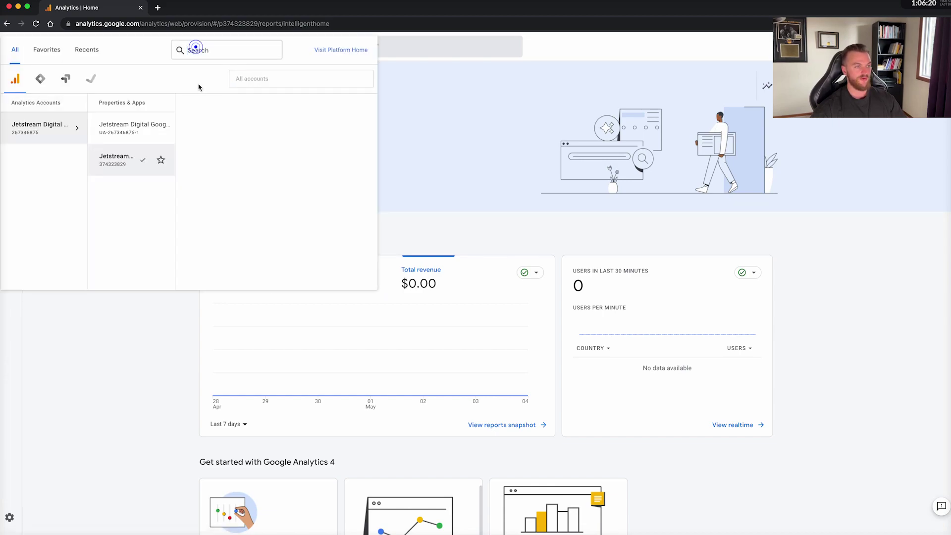
click(140, 127)
click(274, 132)
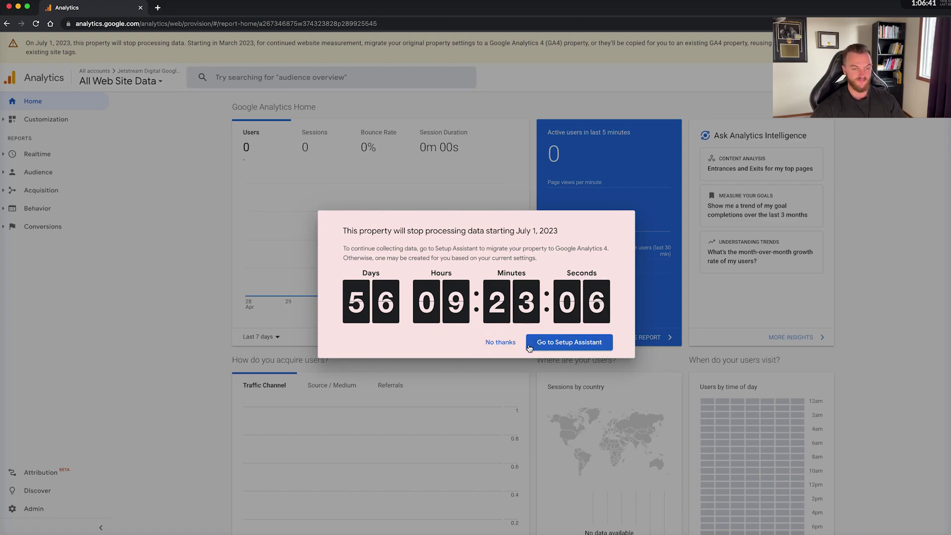
click(501, 343)
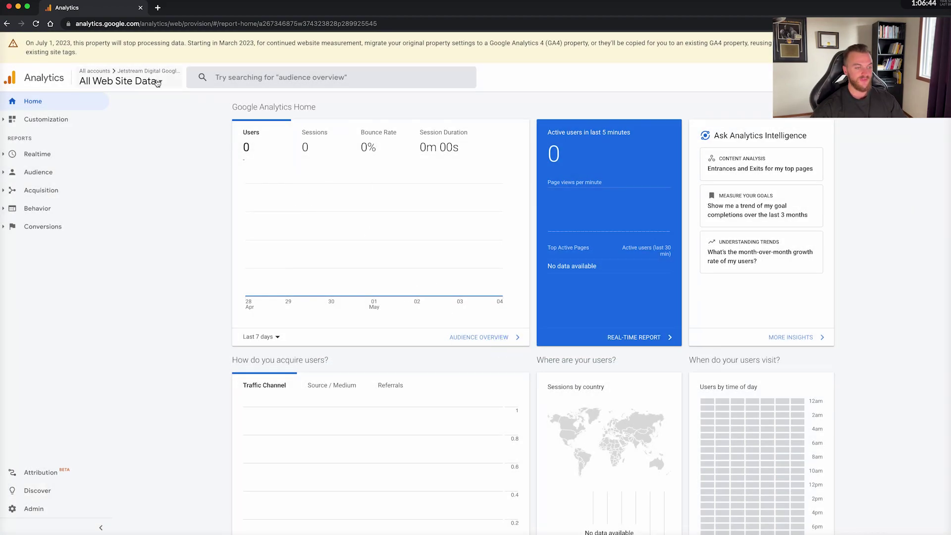
Look over the Universal Analytics Home page and the account's list of properties and views.
scroll(361, 255, down, 6)
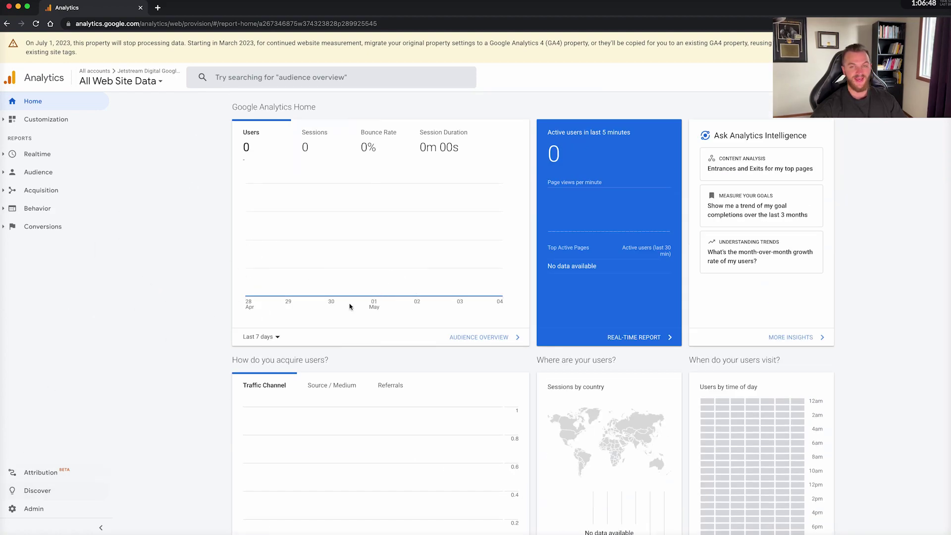
mouse_move(367, 296)
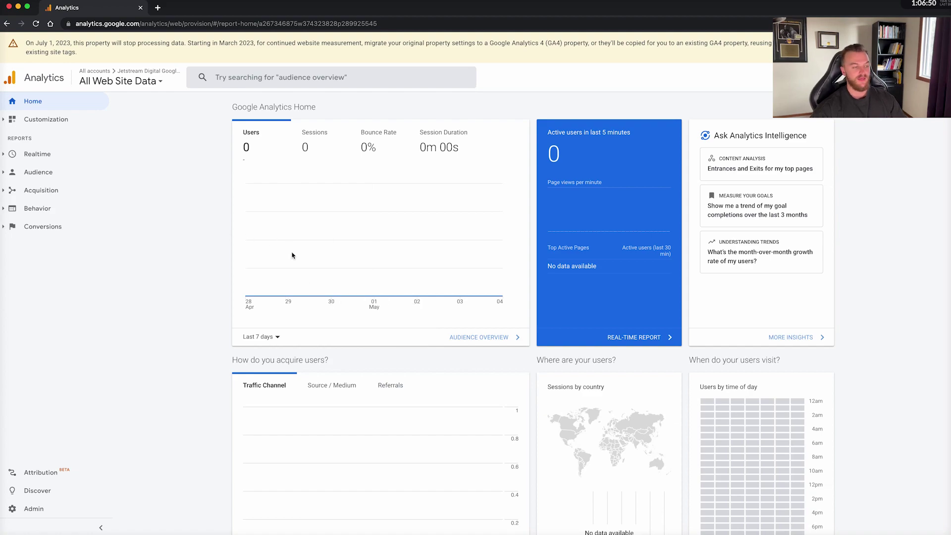
click(167, 79)
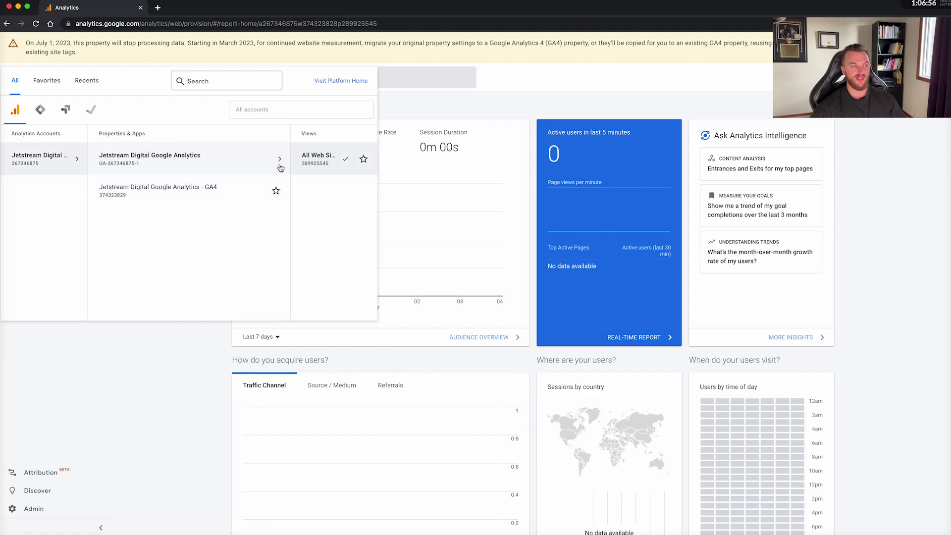
click(515, 101)
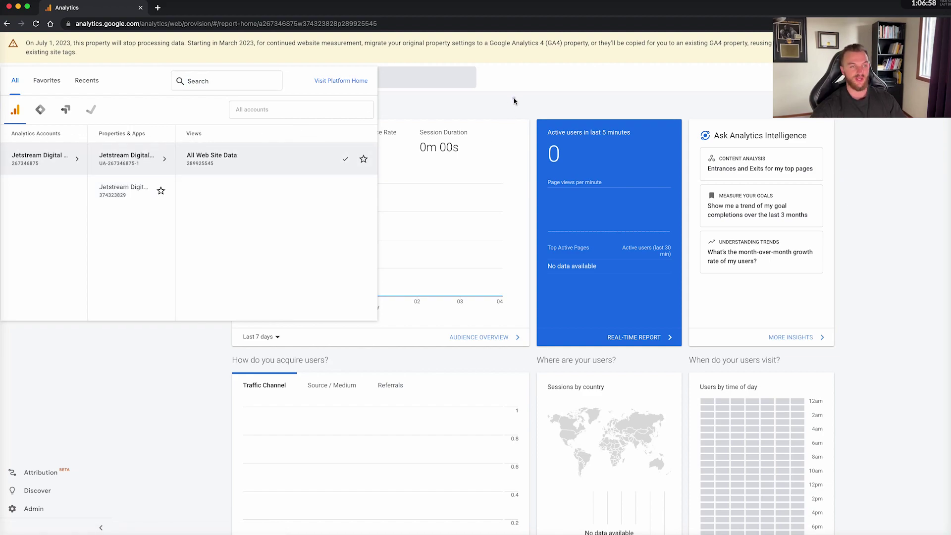
Review the GA4 Setup Assistant of the Universal Analytics property and the form for creating a property, leaving without creating one.
click(34, 511)
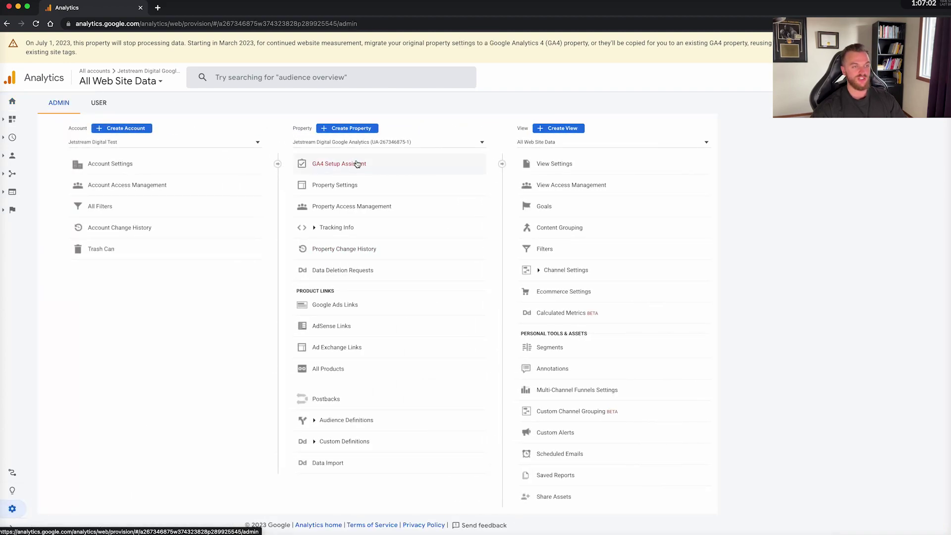
click(360, 165)
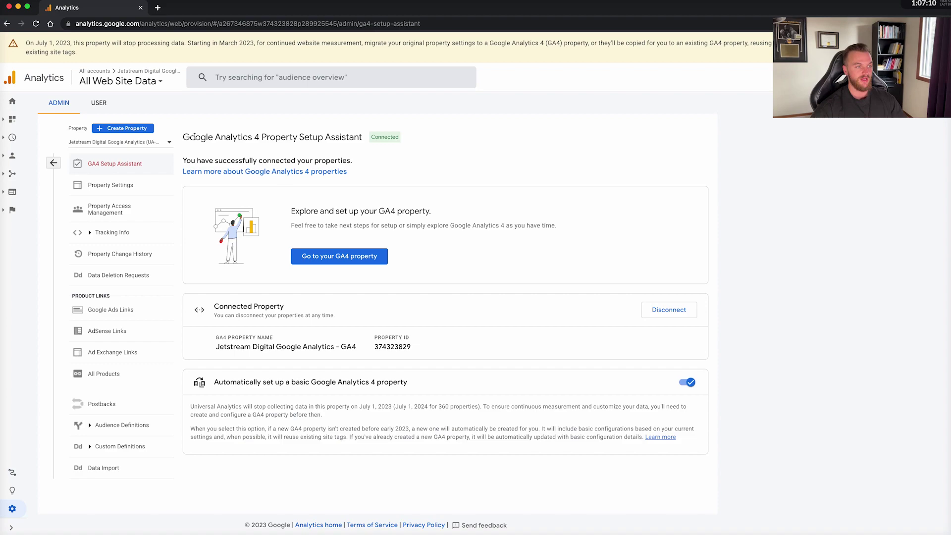
click(136, 128)
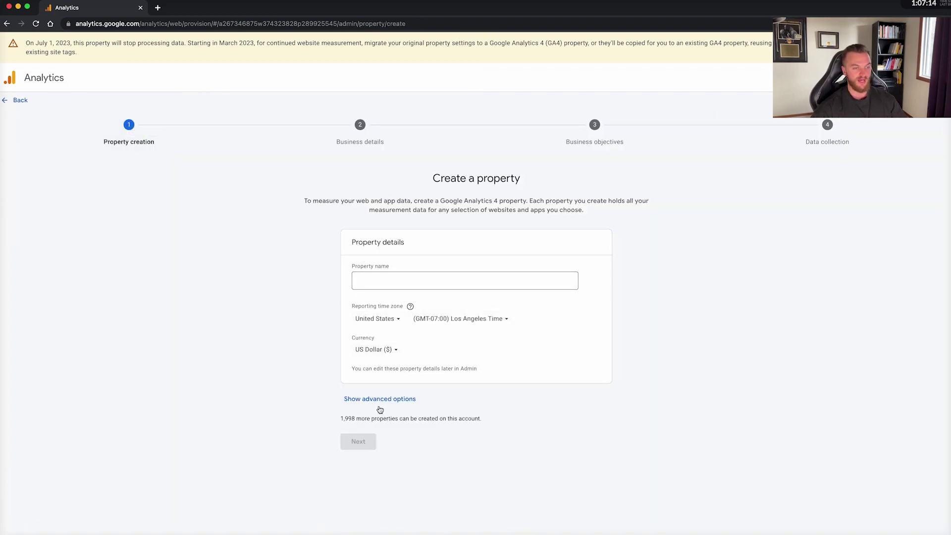
click(16, 99)
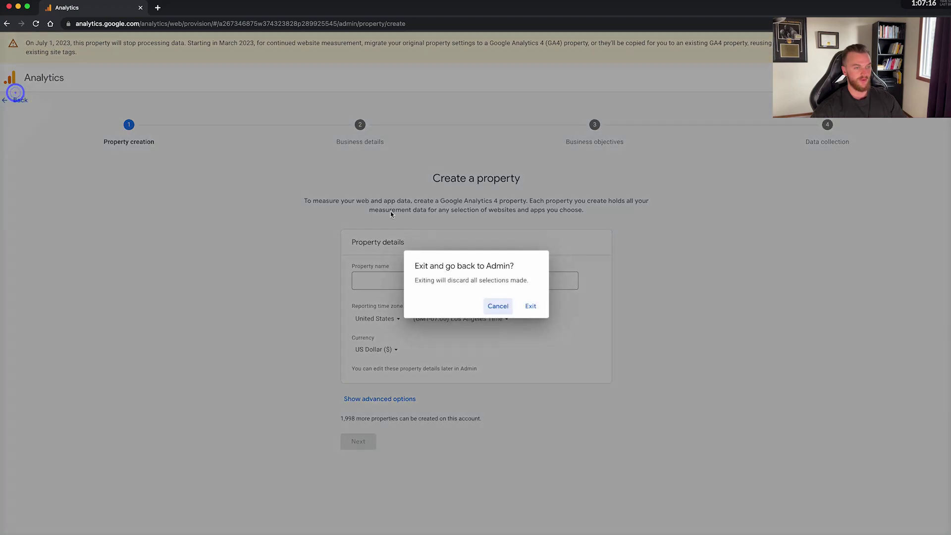
click(535, 310)
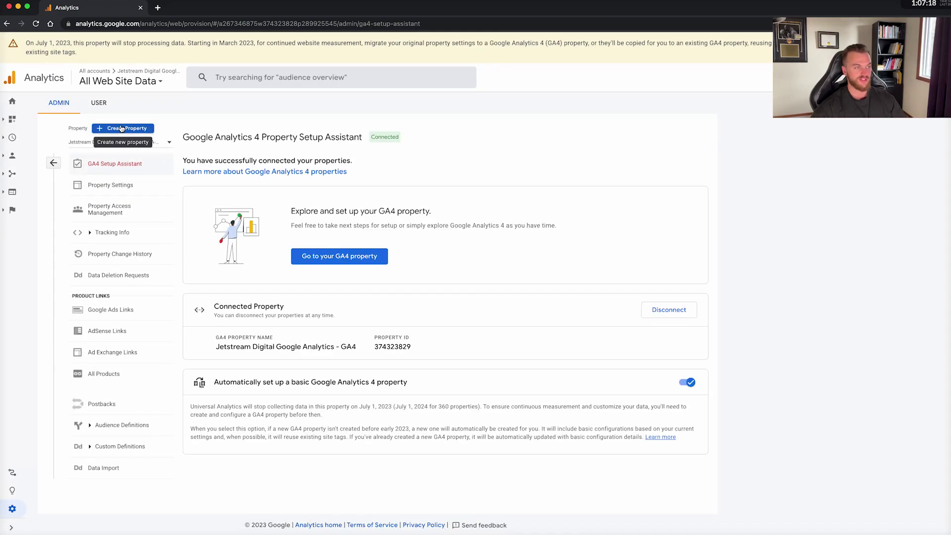
Check the properties available in the Setup Assistant's property selector and return to the Admin overview.
click(161, 142)
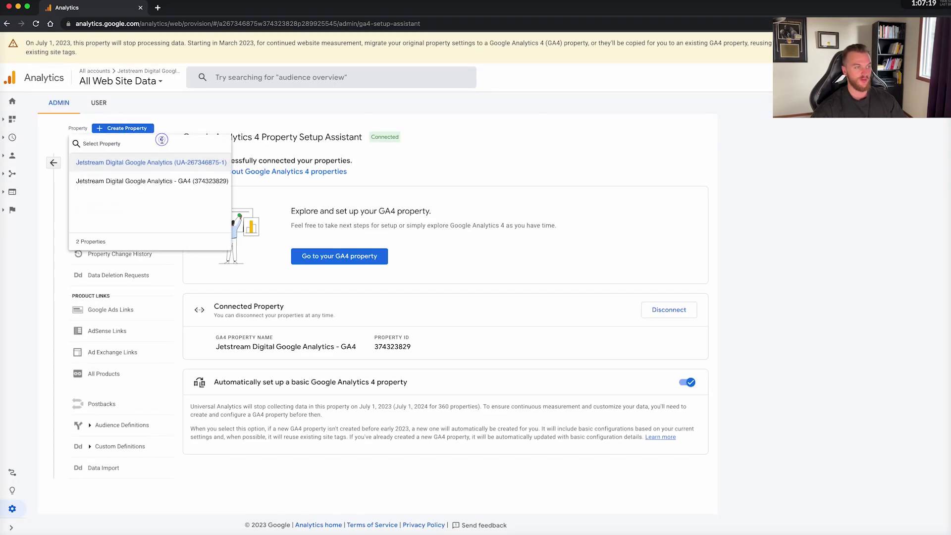
click(251, 101)
click(53, 163)
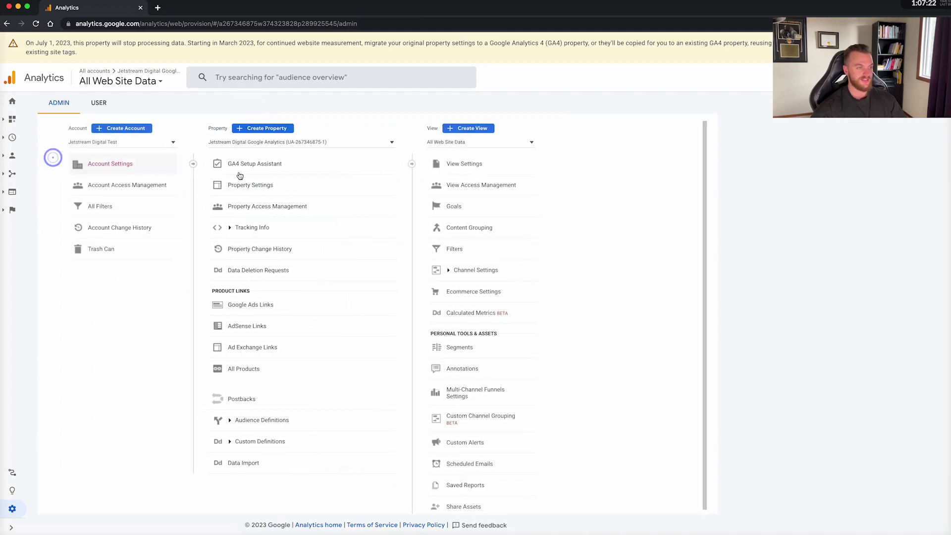
Review the Account Settings and the Account Access Management list from the Universal Analytics property's Admin area.
click(124, 164)
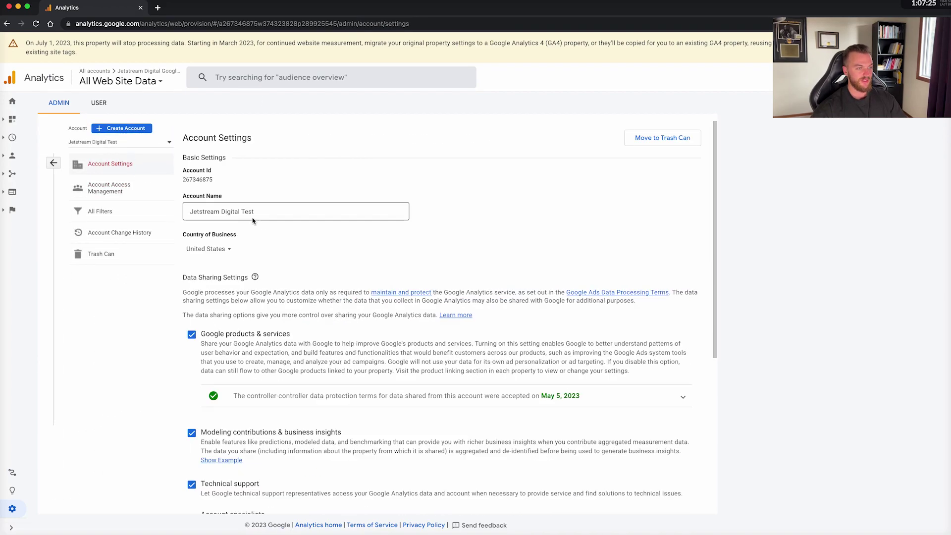
scroll(253, 220, down, 10)
scroll(253, 220, up, 10)
click(113, 188)
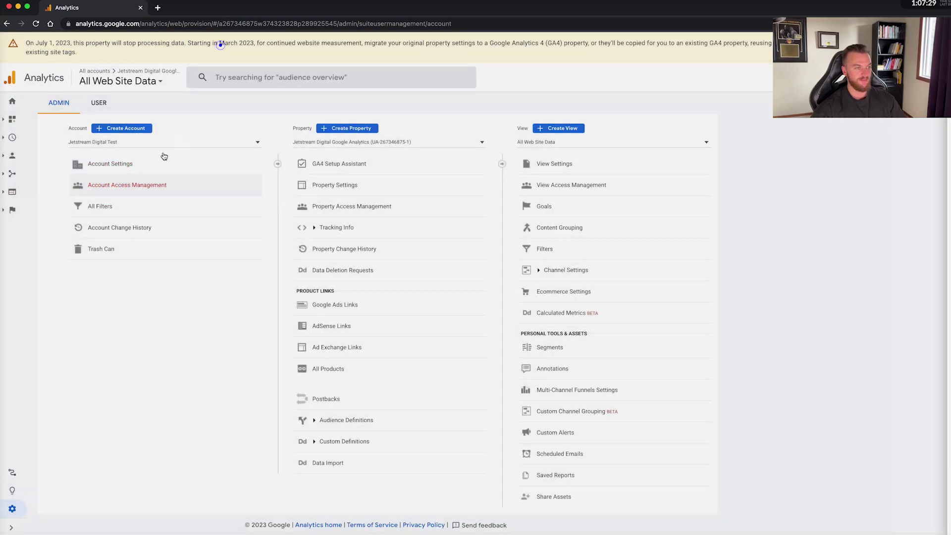
click(226, 46)
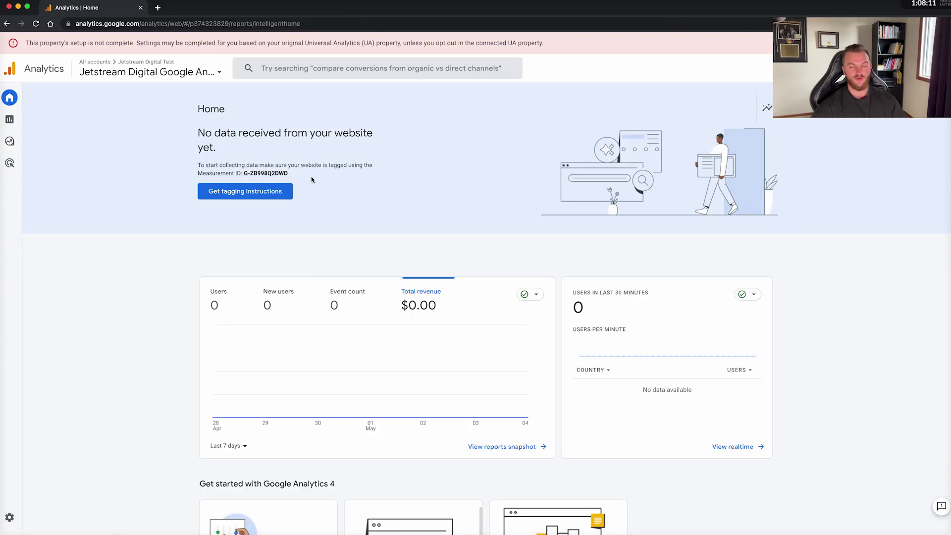
Check the property list from the GA4 Home page, and review the Account Settings in the GA4 property's Admin area.
click(212, 74)
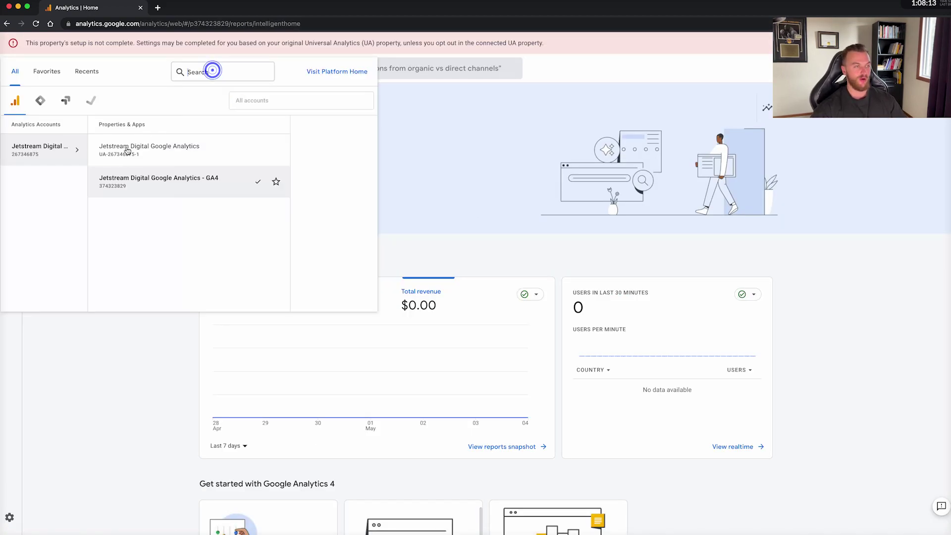
click(140, 359)
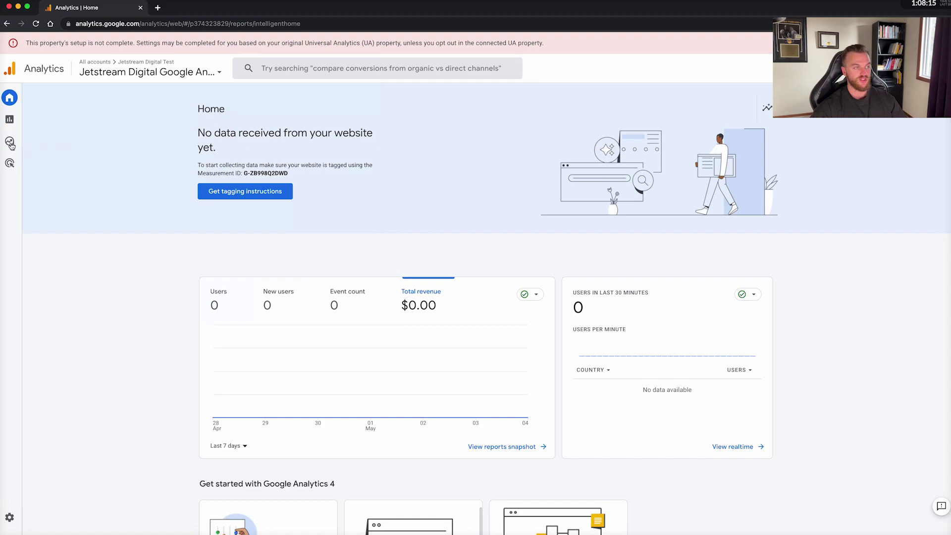
click(10, 517)
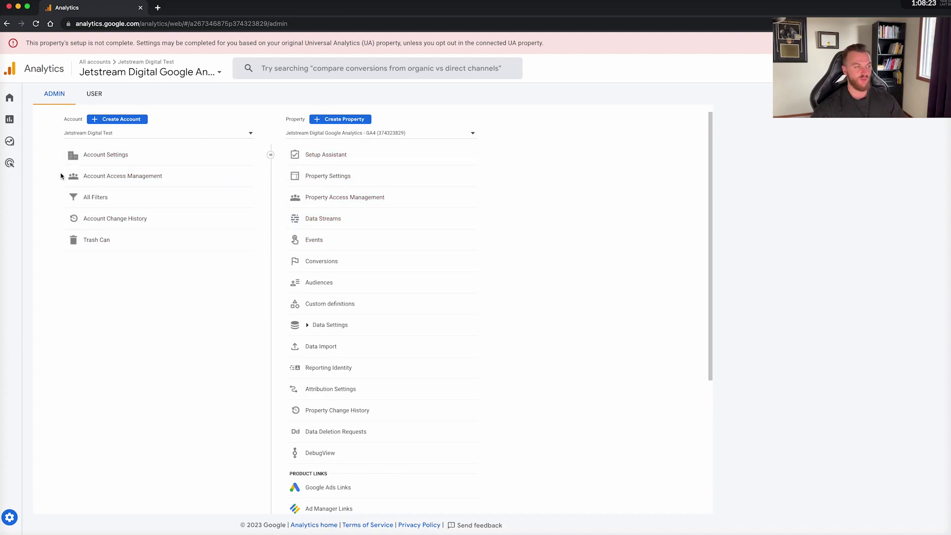
click(123, 156)
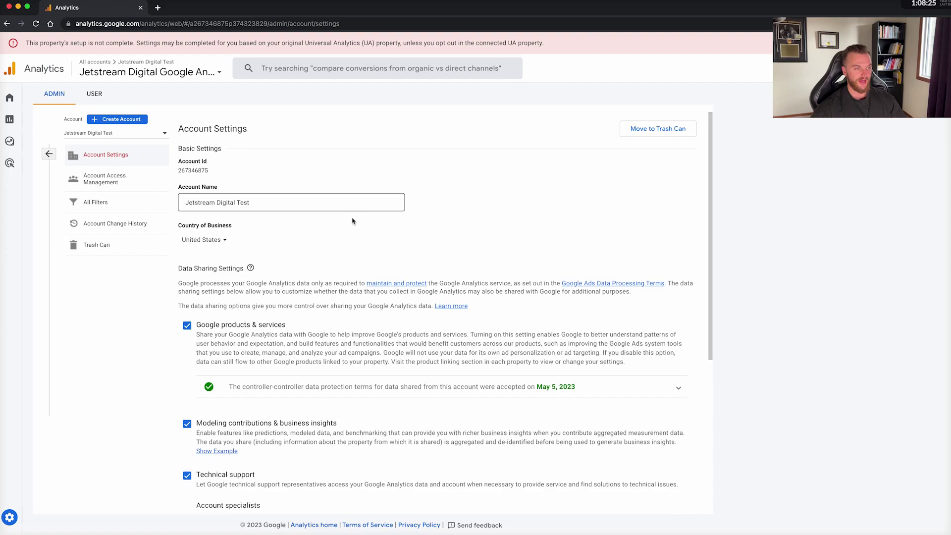
scroll(351, 231, down, 5)
scroll(351, 233, up, 5)
Set the account's Country of Business to Canada and save the Account Settings.
click(224, 241)
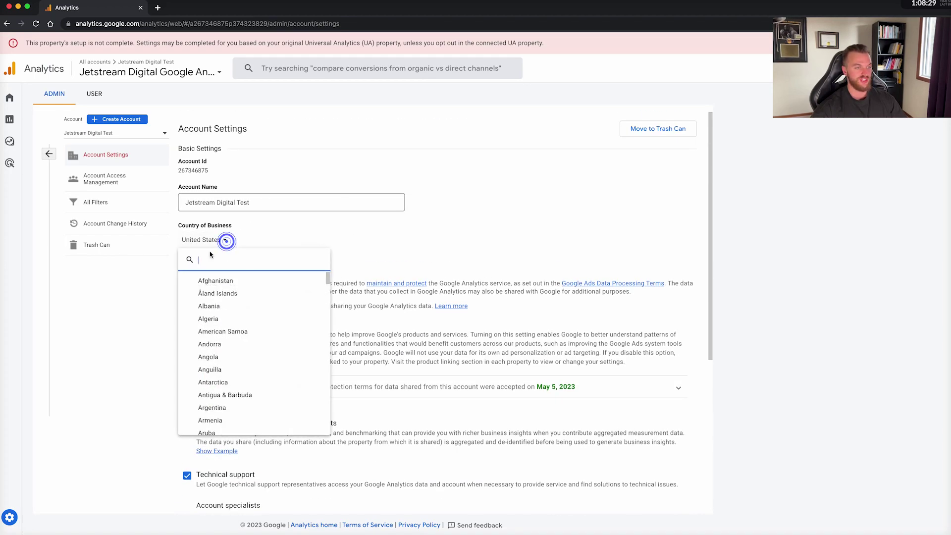
text(cabn)
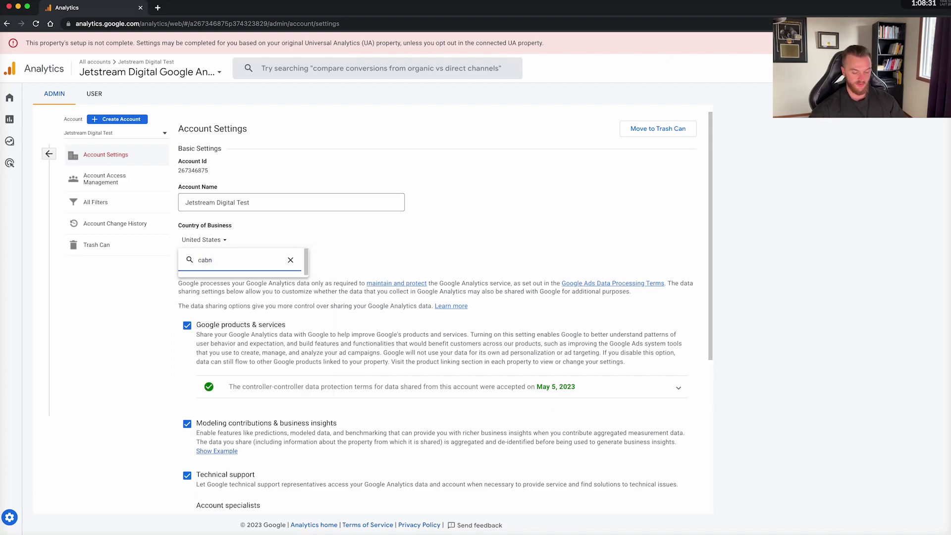
key(BackSpace)
key(BackSpace)
click(211, 288)
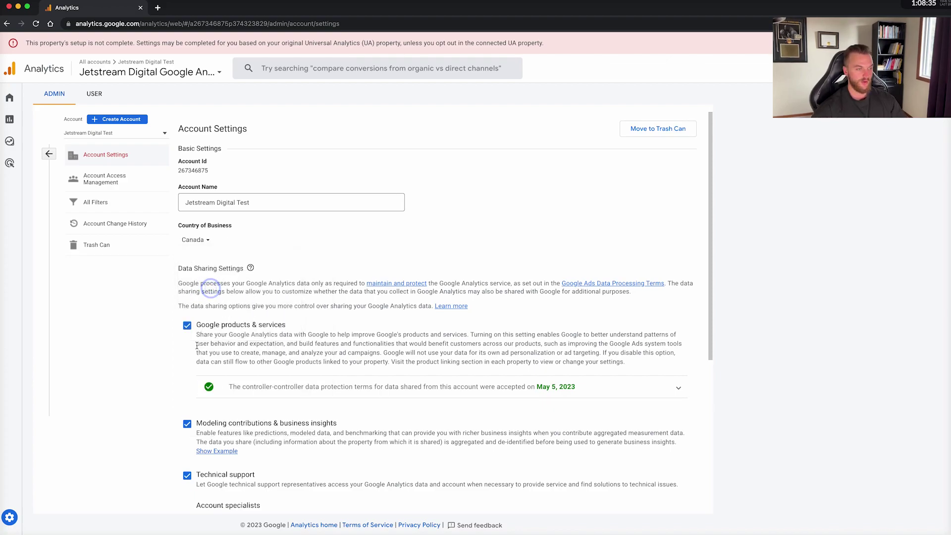
scroll(211, 289, down, 5)
click(196, 487)
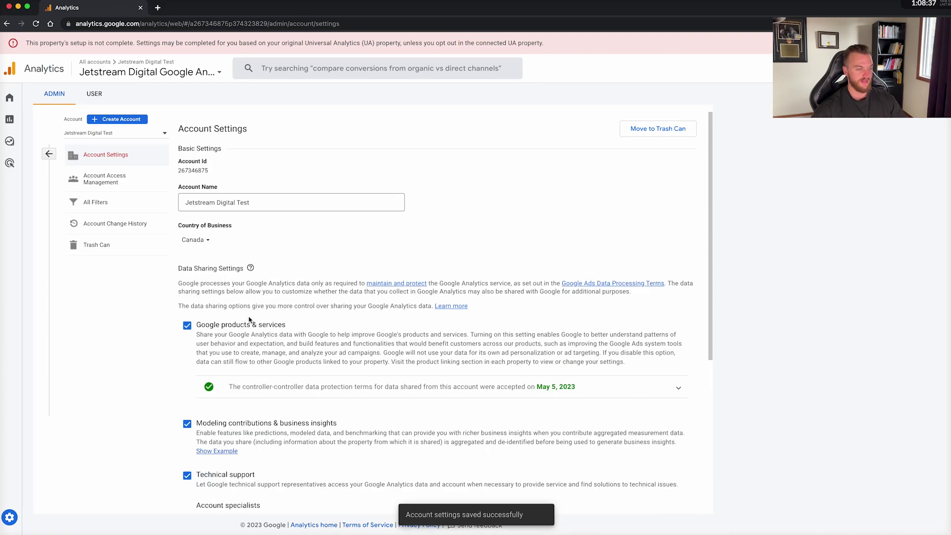
click(187, 325)
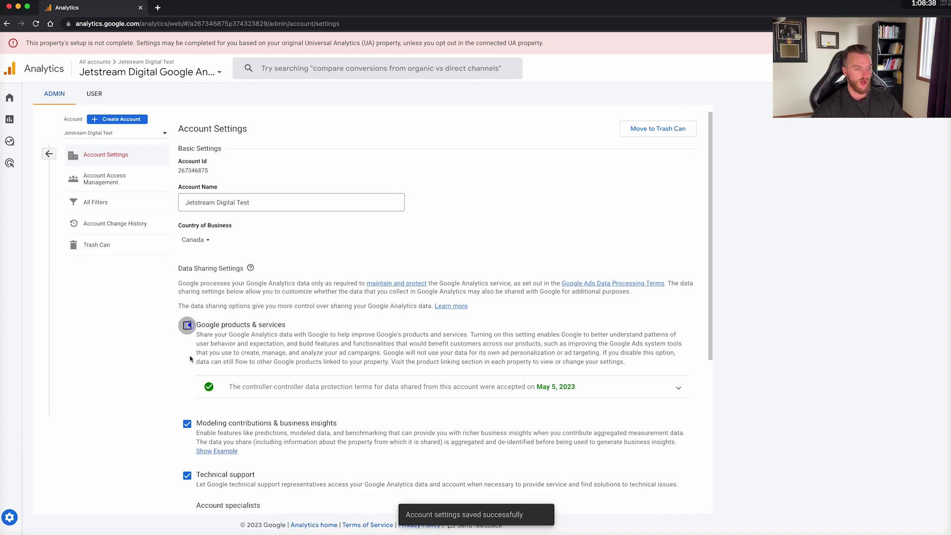
click(187, 326)
View the users listed in Account Access Management, and open the GA4 property's Setup Assistant.
click(115, 180)
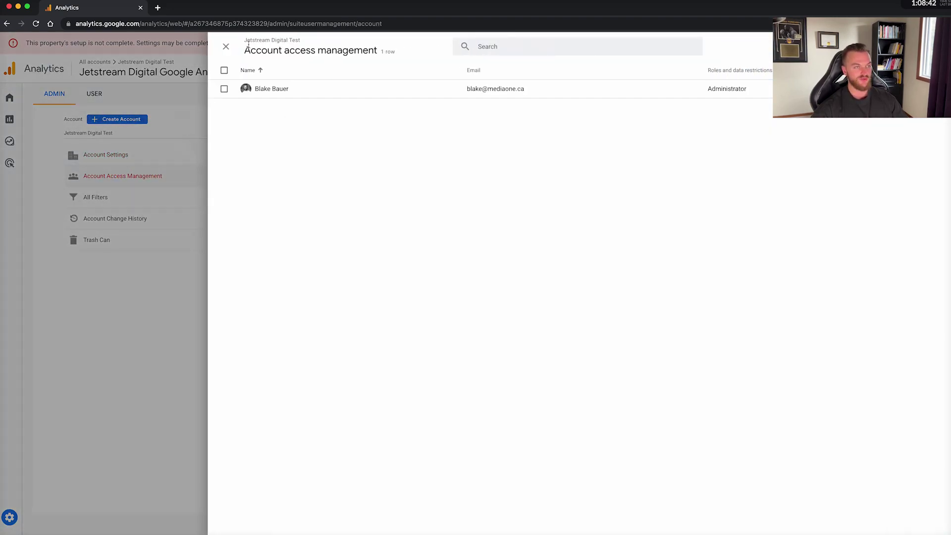
click(227, 44)
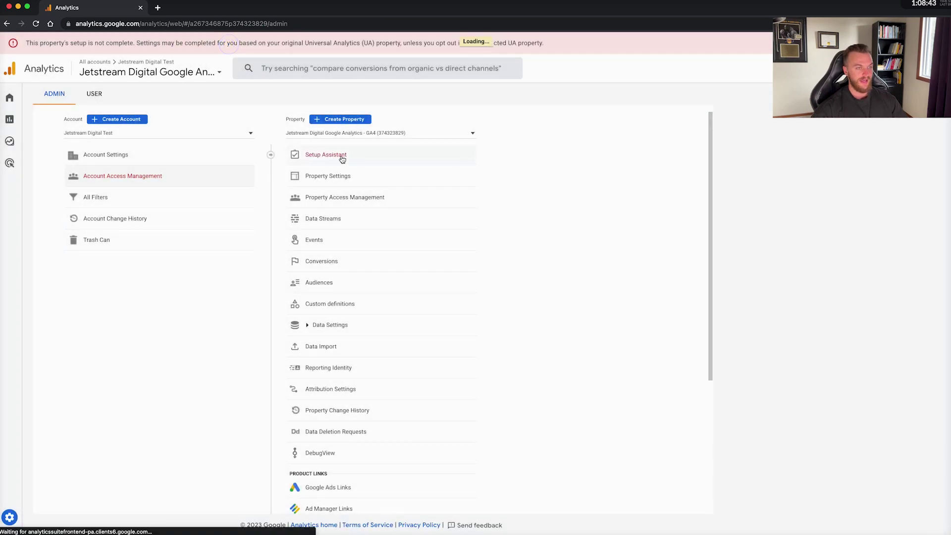
click(360, 160)
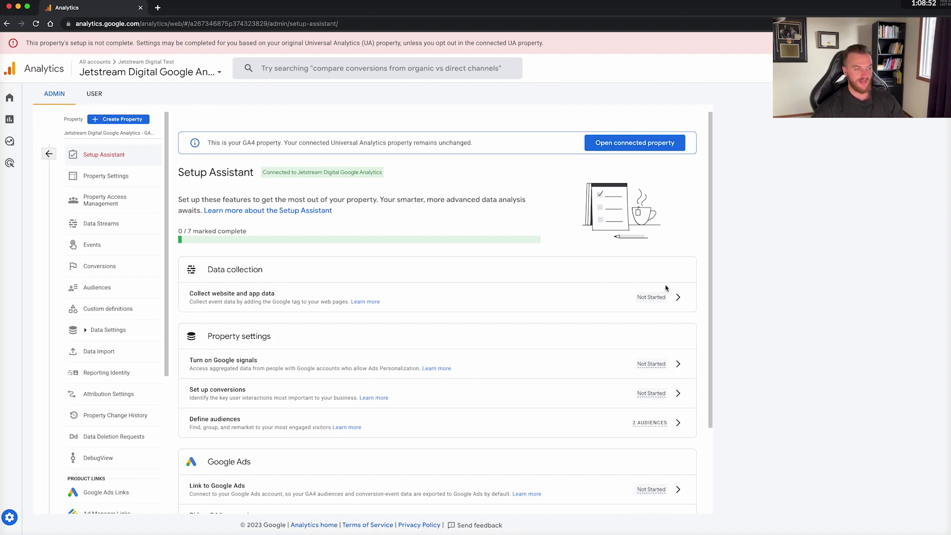
Review the GA4 Setup Assistant's checklist, from data collection and property settings to Google Ads.
scroll(667, 288, down, 1)
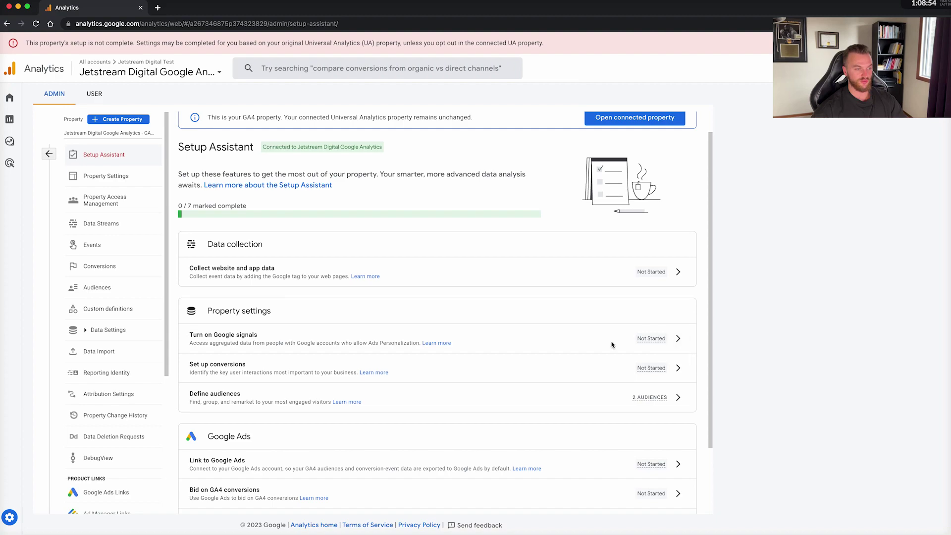
scroll(666, 337, down, 3)
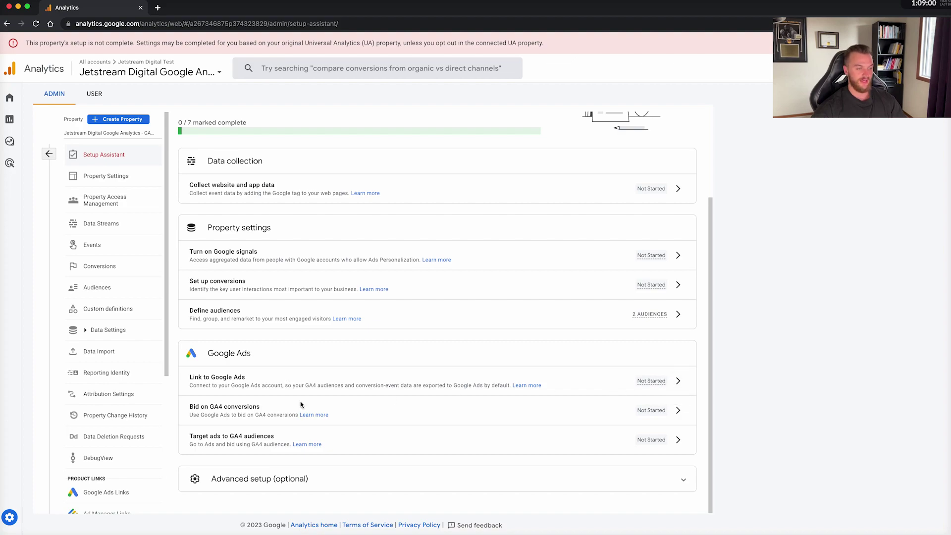
scroll(273, 275, up, 3)
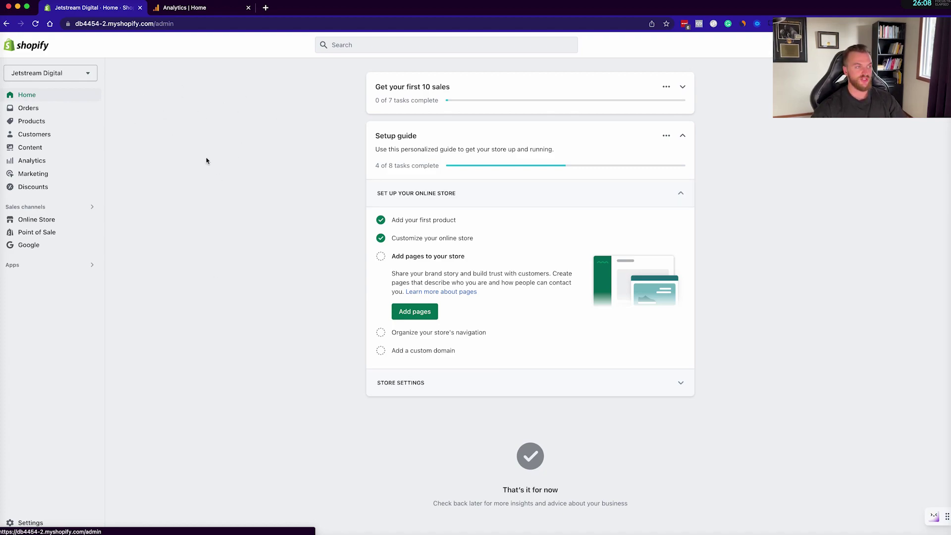
In the Shopify admin, open the Google sales channel and start its Google Analytics 4 setup.
click(52, 246)
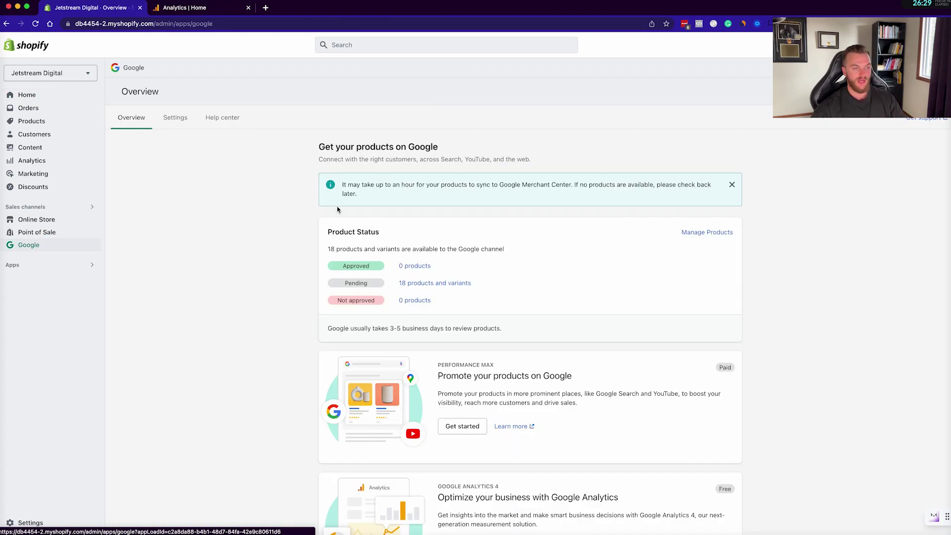
scroll(503, 185, down, 3)
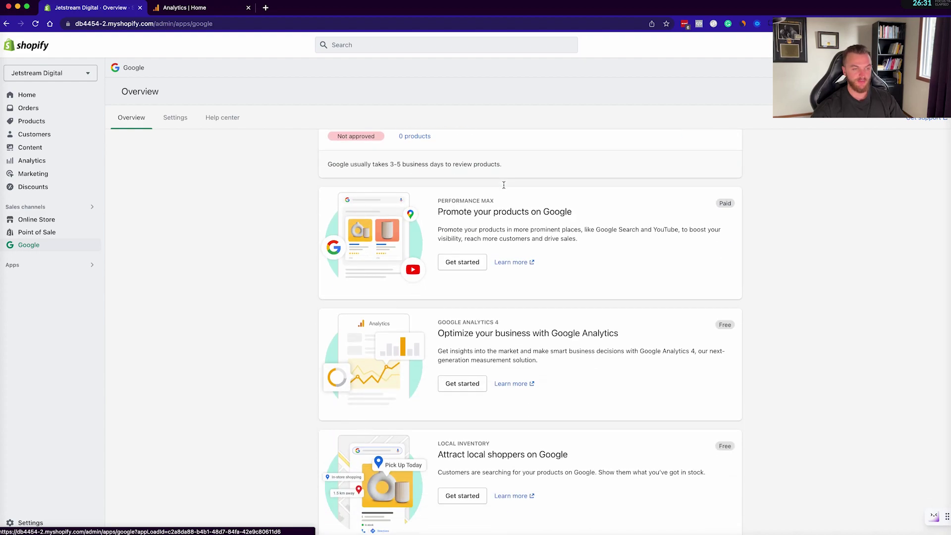
scroll(503, 184, up, 1)
scroll(437, 288, down, 2)
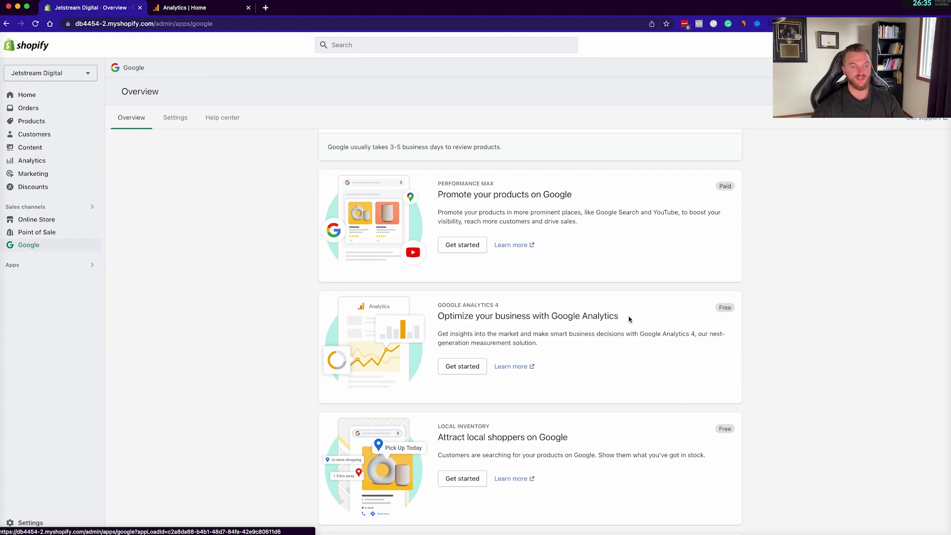
drag(626, 316, 450, 316)
scroll(450, 318, down, 1)
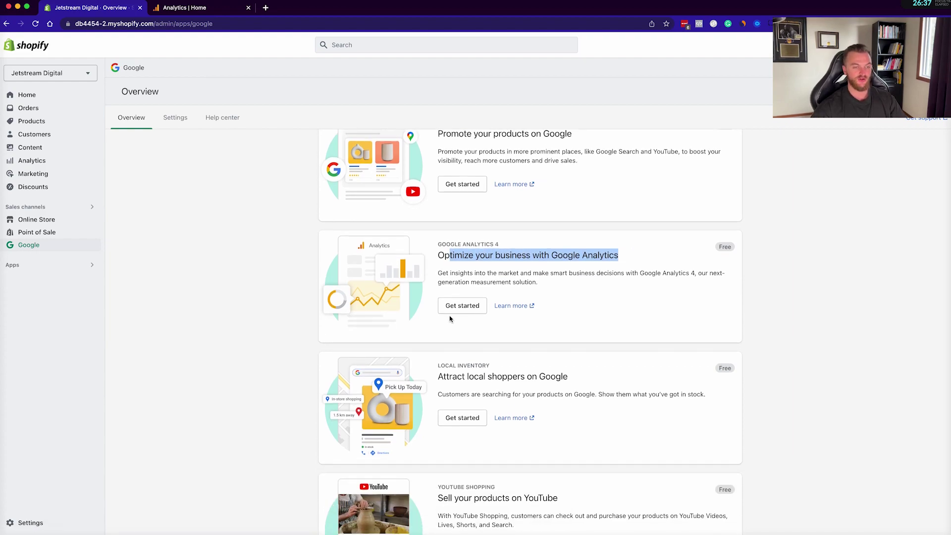
scroll(459, 302, down, 2)
scroll(461, 304, up, 2)
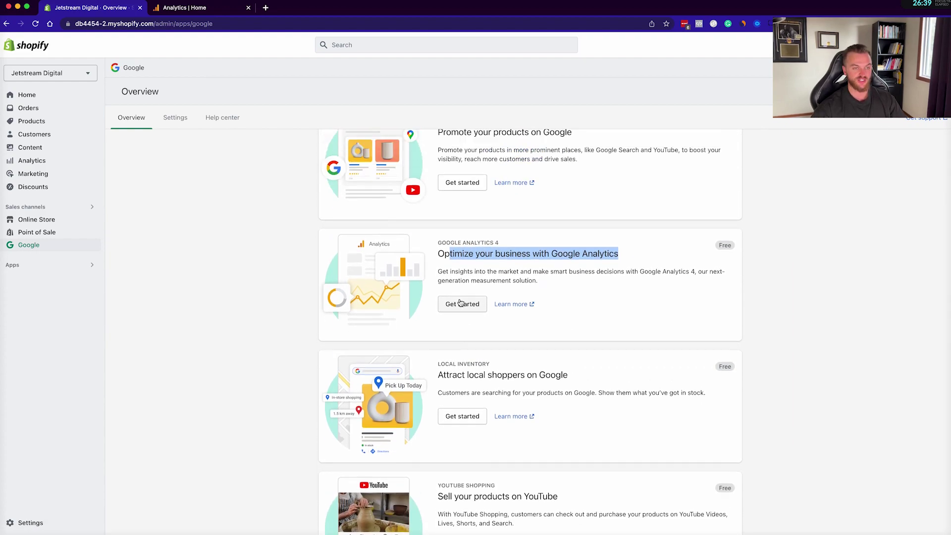
click(460, 356)
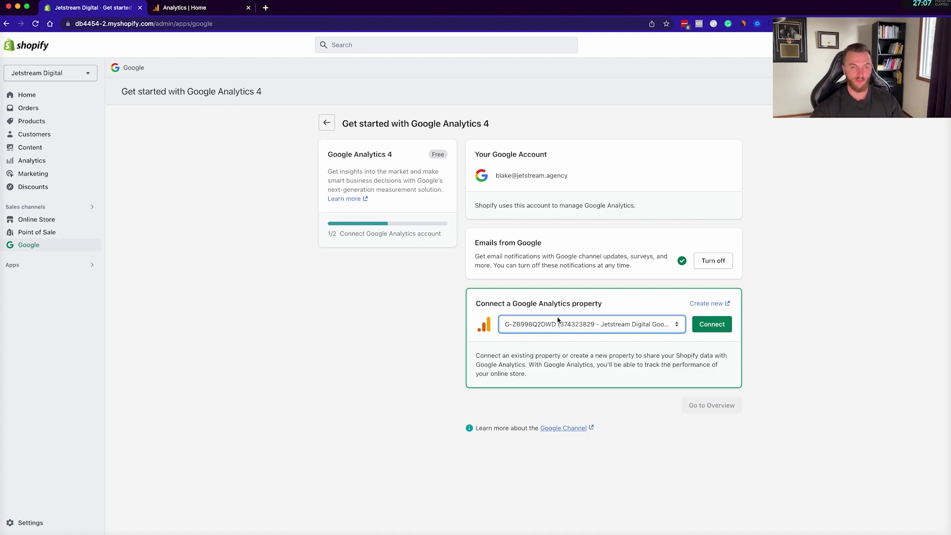
Connect the Jetstream Digital Google Analytics - GA4 property to the Shopify store, and return to the Google channel overview.
click(706, 326)
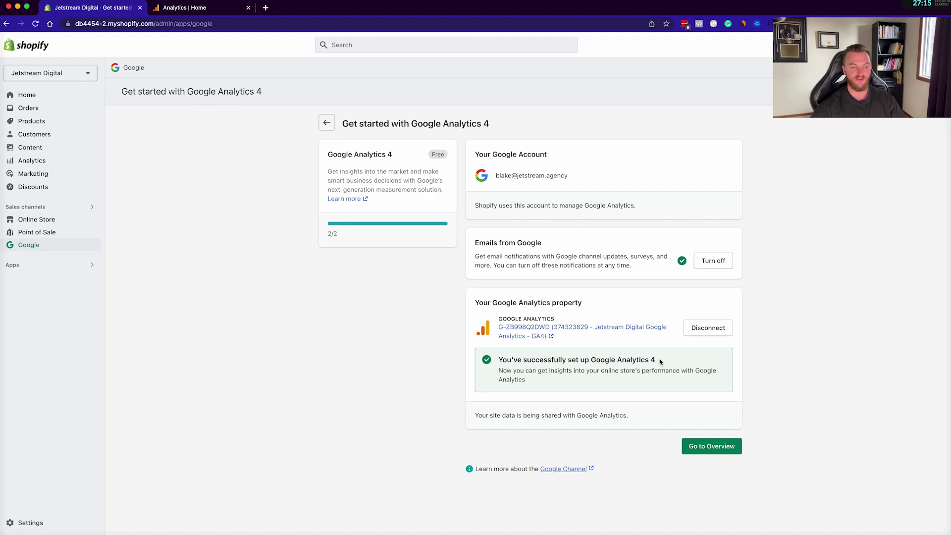
click(712, 445)
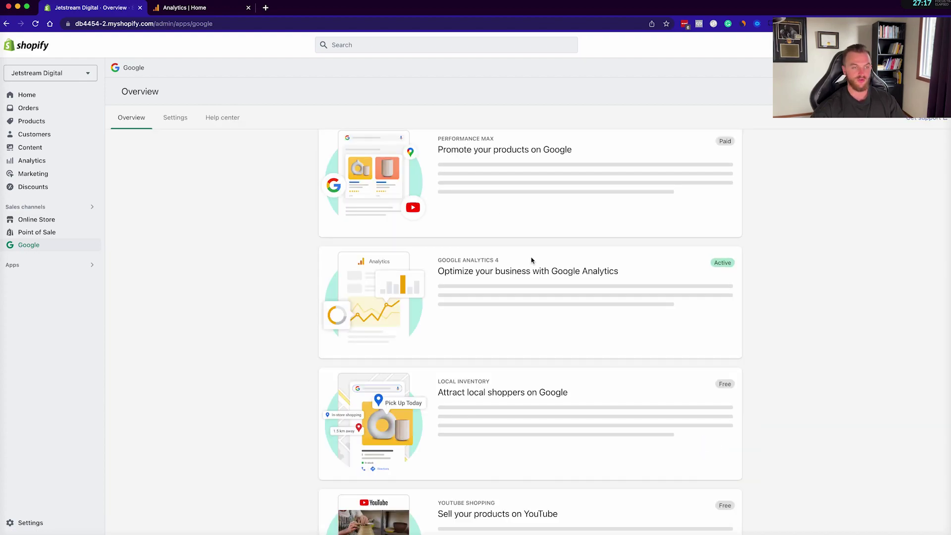
click(499, 322)
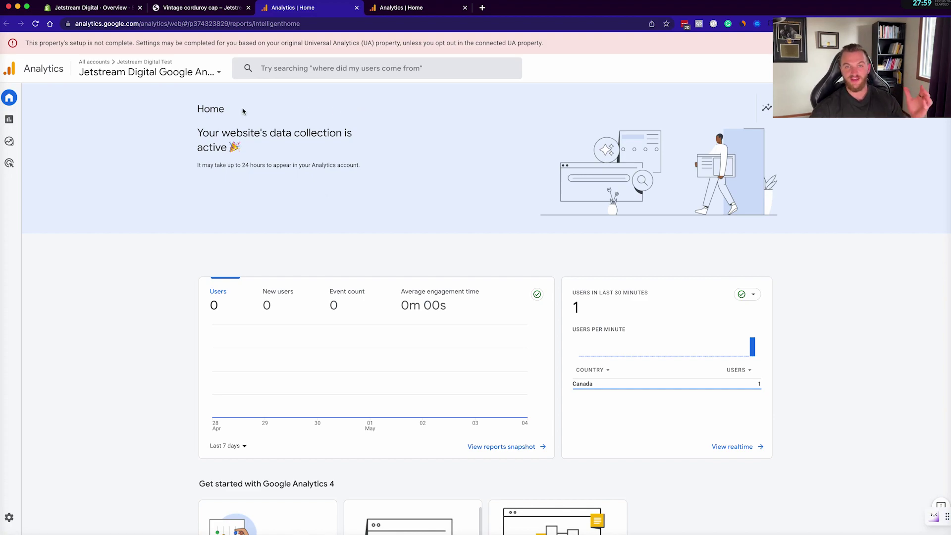
Look over the Vintage corduroy cap's storefront page, add one cap to the cart, and close the cart drawer.
click(171, 8)
scroll(476, 262, down, 6)
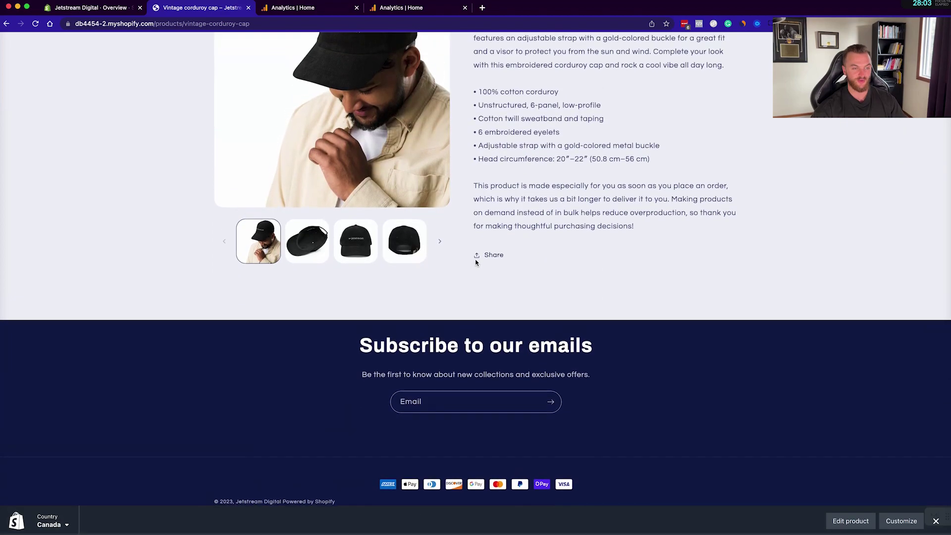
scroll(476, 255, up, 5)
scroll(570, 263, up, 2)
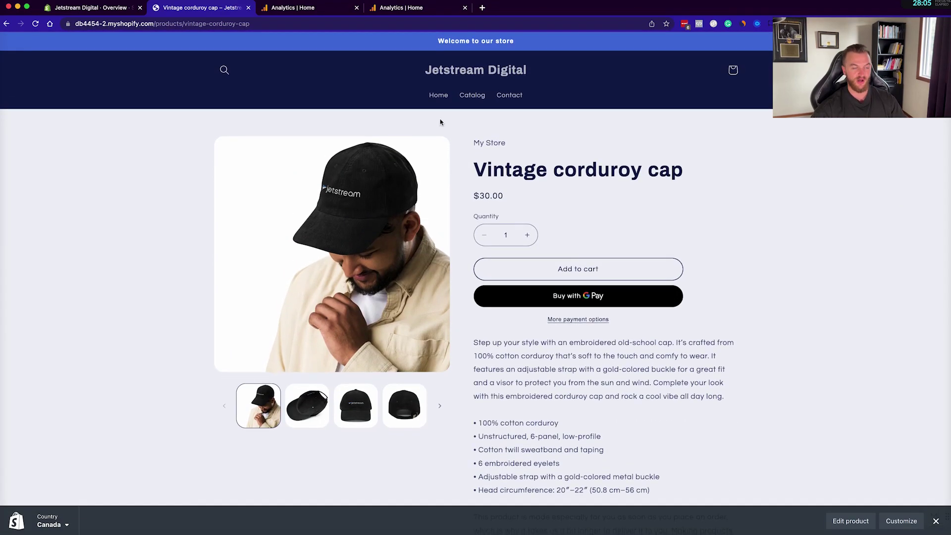
click(557, 268)
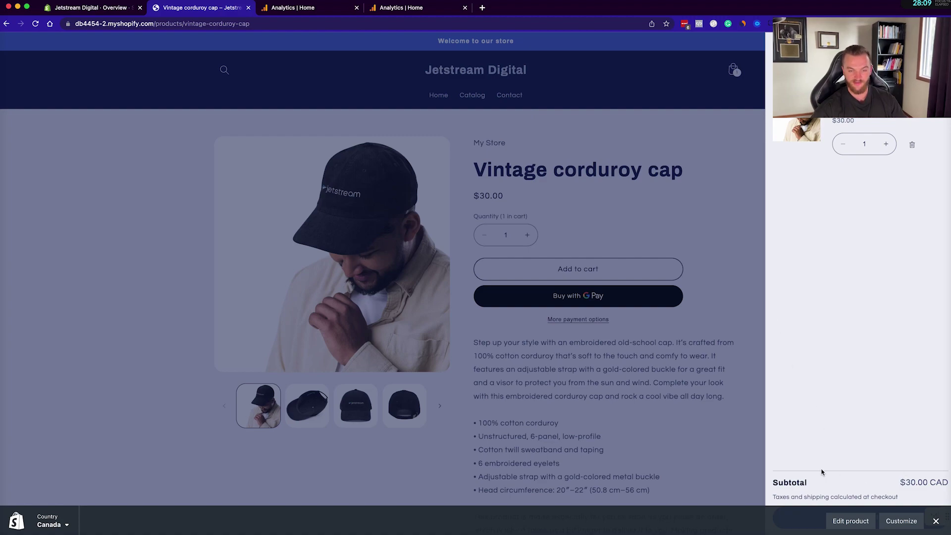
click(667, 355)
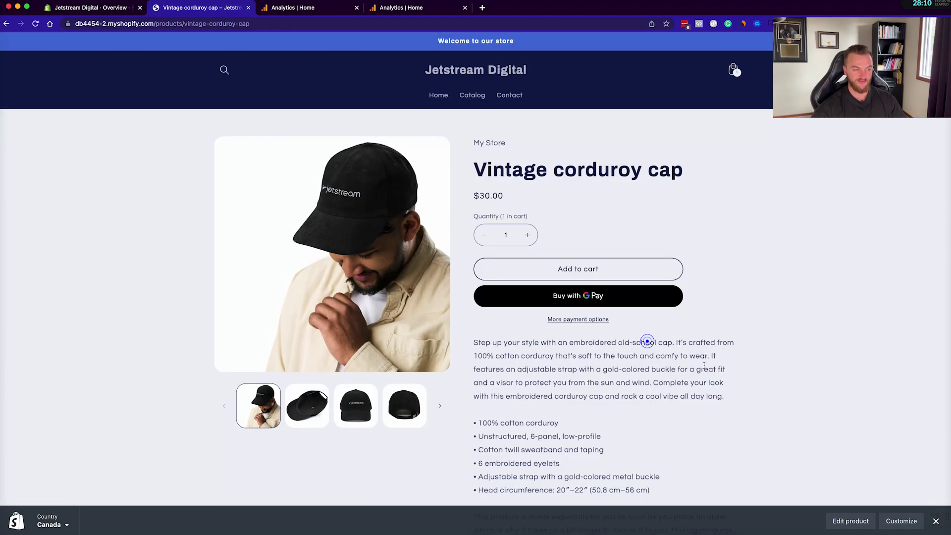
Close the store preview bar, add a second Vintage corduroy cap to the cart, and proceed to checkout.
click(935, 521)
click(615, 278)
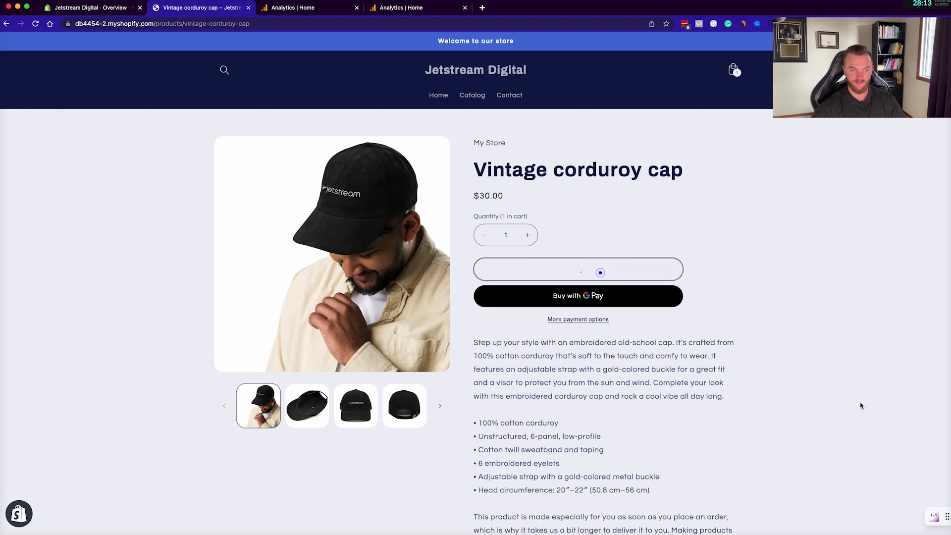
click(875, 516)
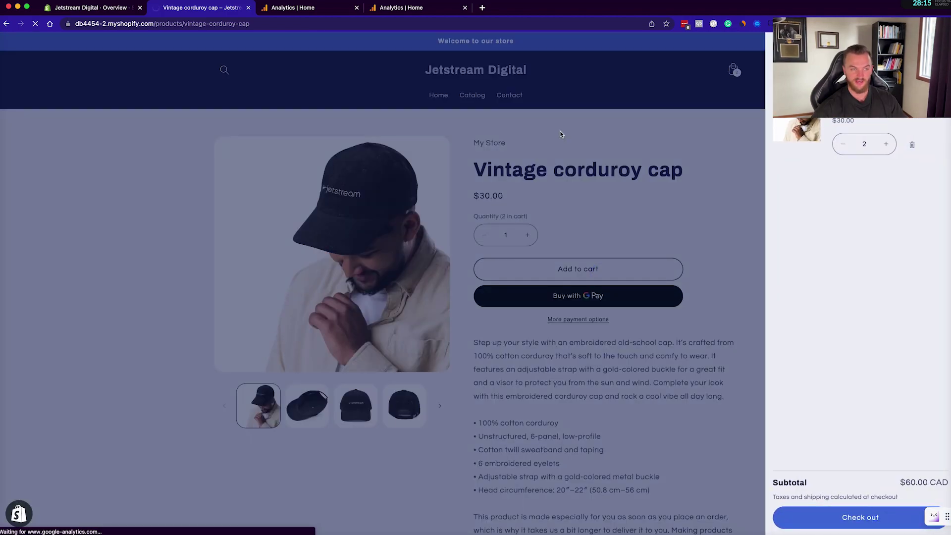
On the Google Analytics Home page, replace the New users metric with the Ecommerce metric Add to carts.
key(ctrl+Tab)
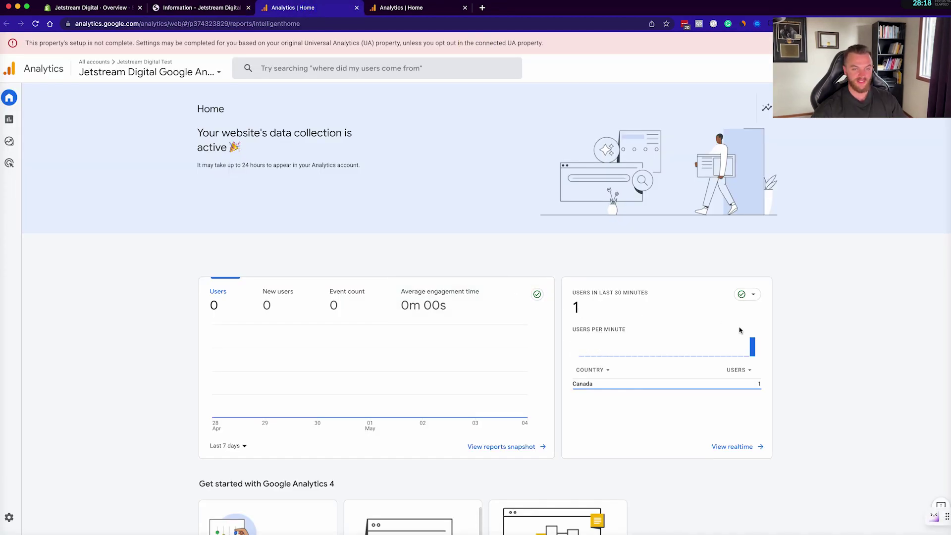
mouse_move(754, 349)
click(269, 297)
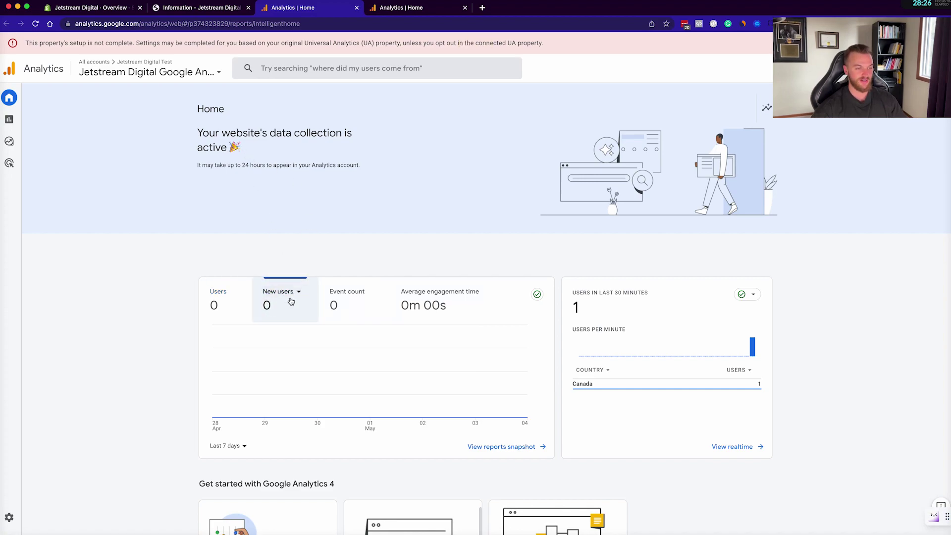
click(271, 295)
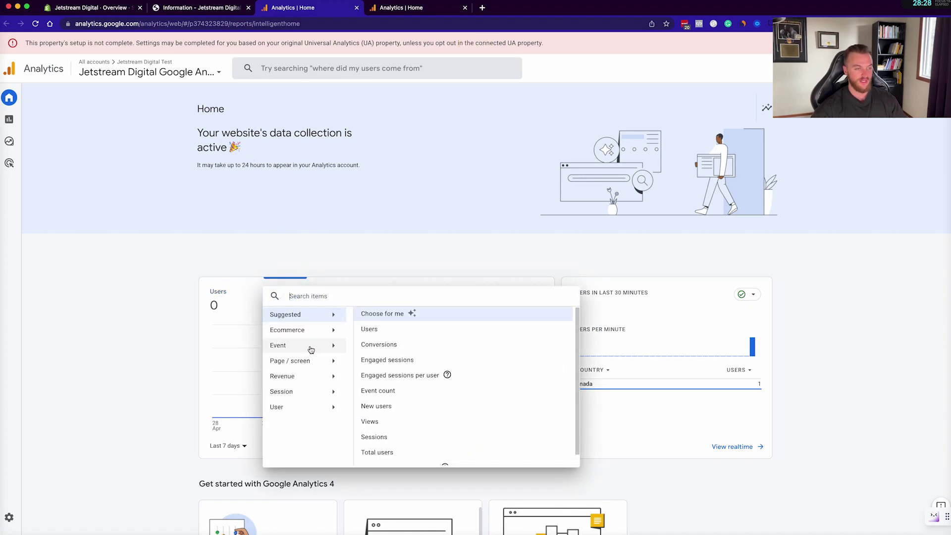
click(316, 377)
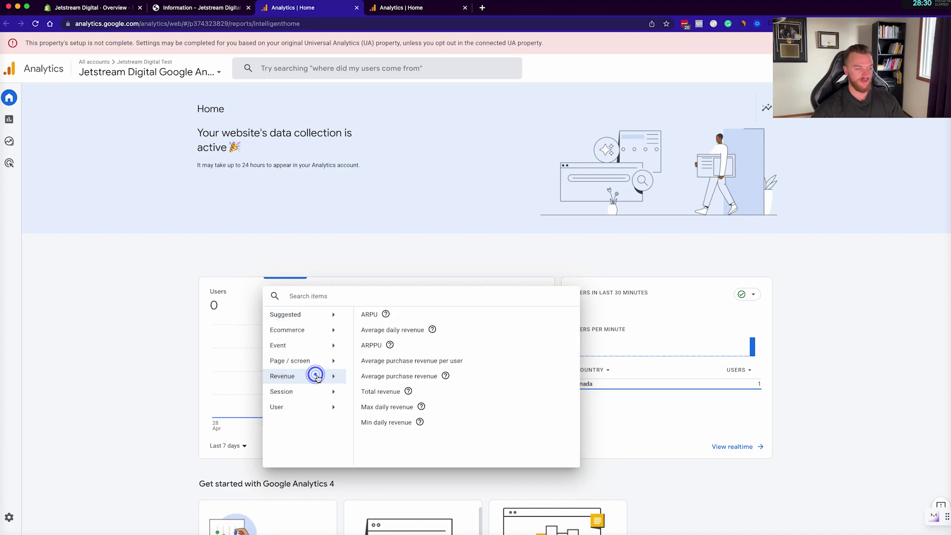
click(327, 327)
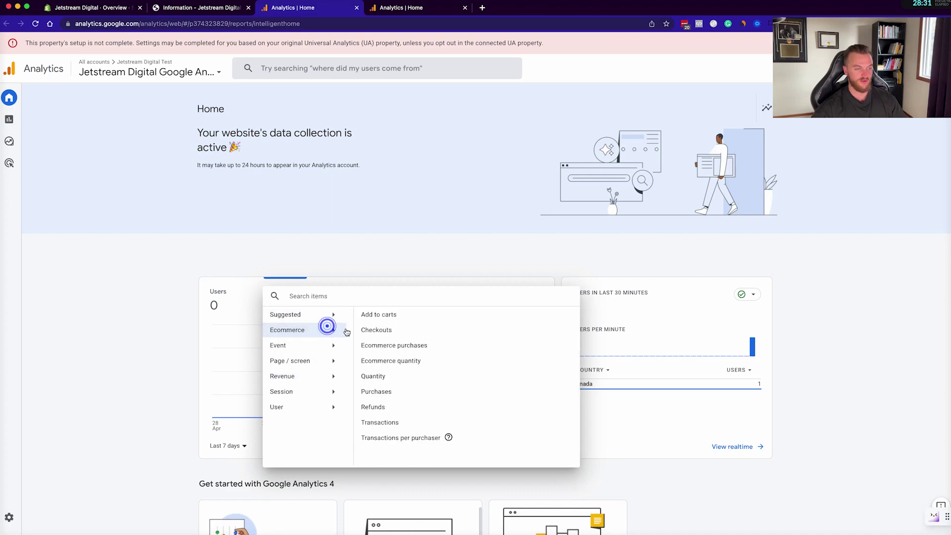
click(384, 314)
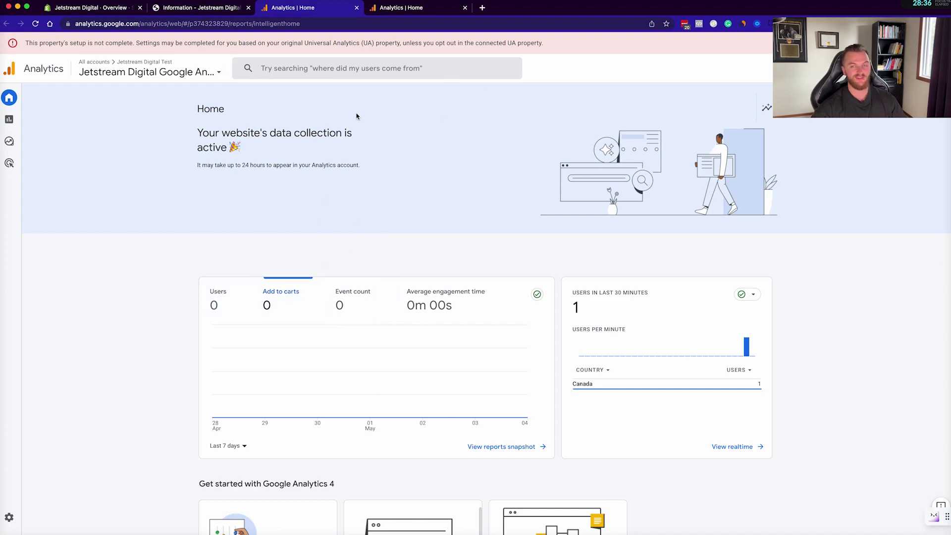
scroll(468, 251, down, 4)
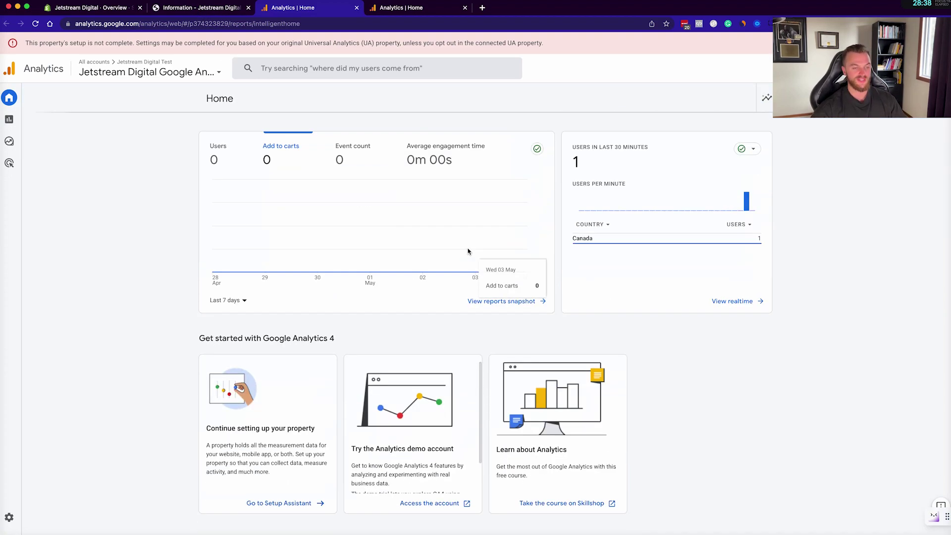
scroll(466, 147, up, 4)
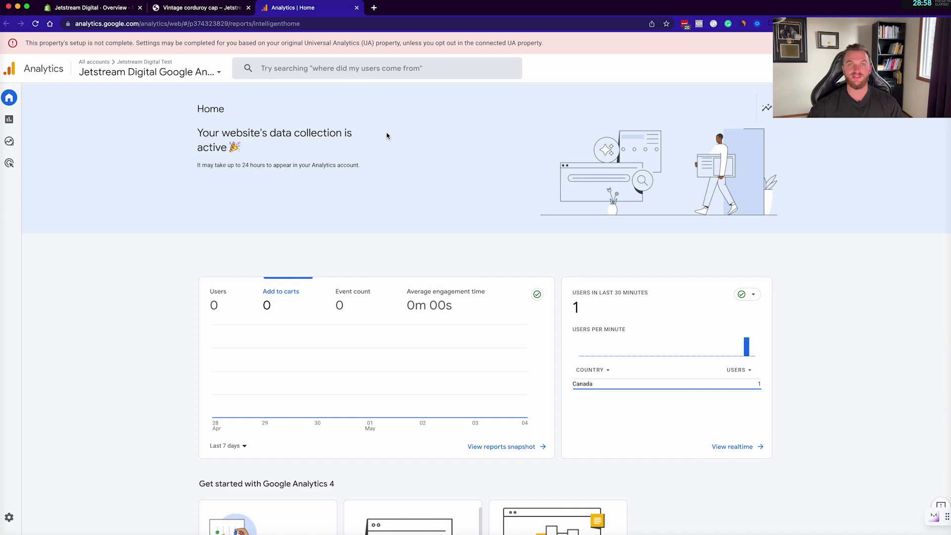
Open the GA4 property's Setup Assistant in Admin, and view the data streams for Collect website and app data.
click(9, 517)
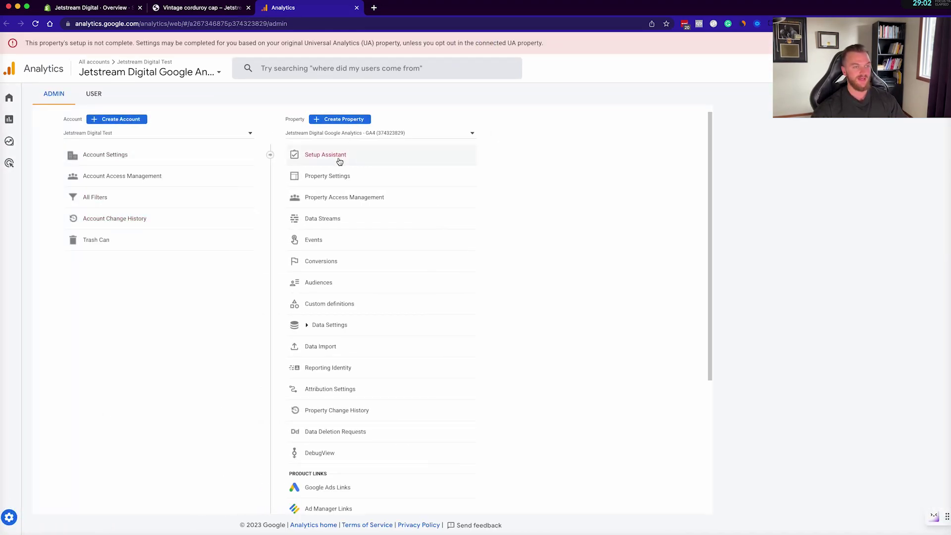
click(347, 164)
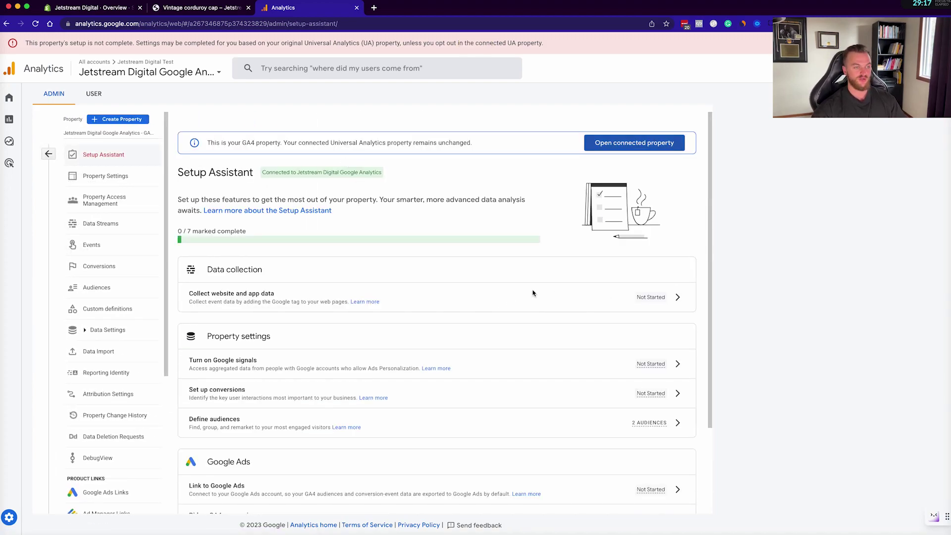
click(677, 296)
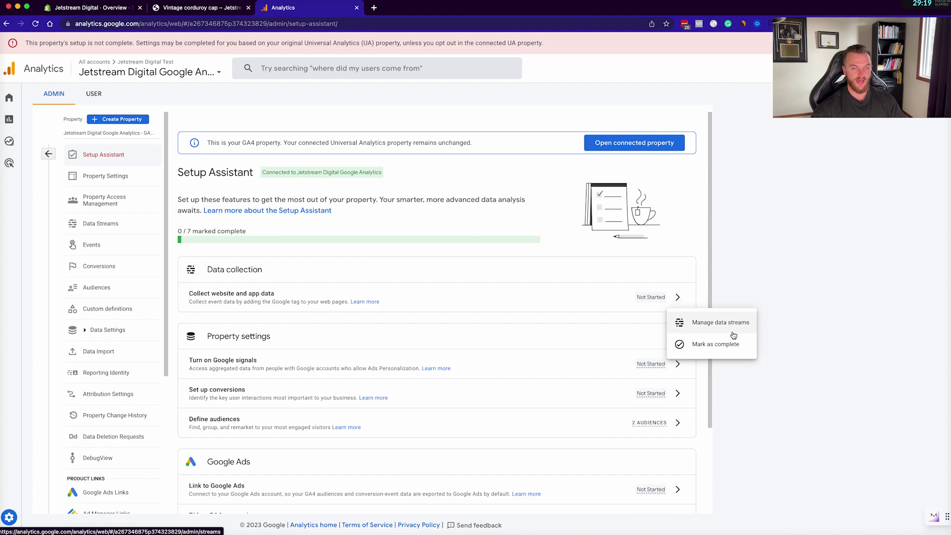
click(713, 333)
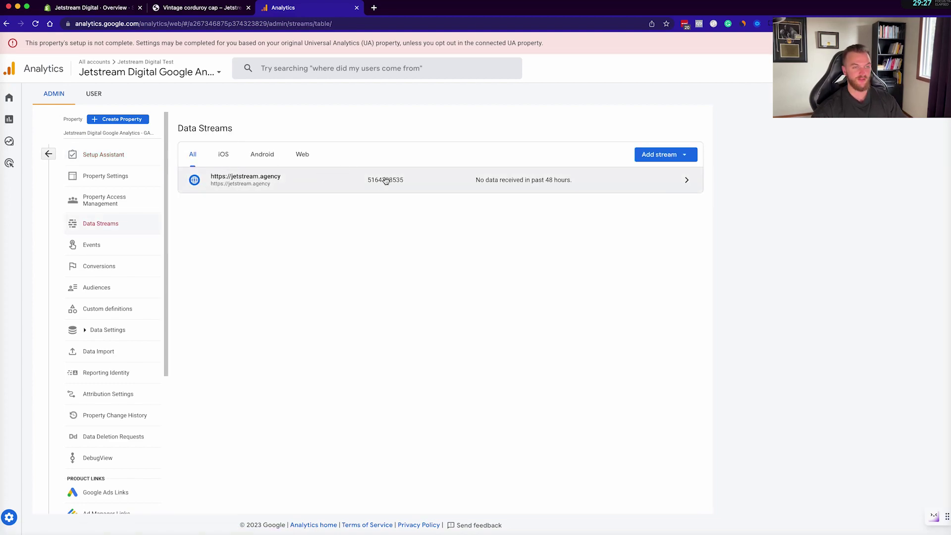
Return to the Setup Assistant and mark Collect website and app data as complete.
click(110, 155)
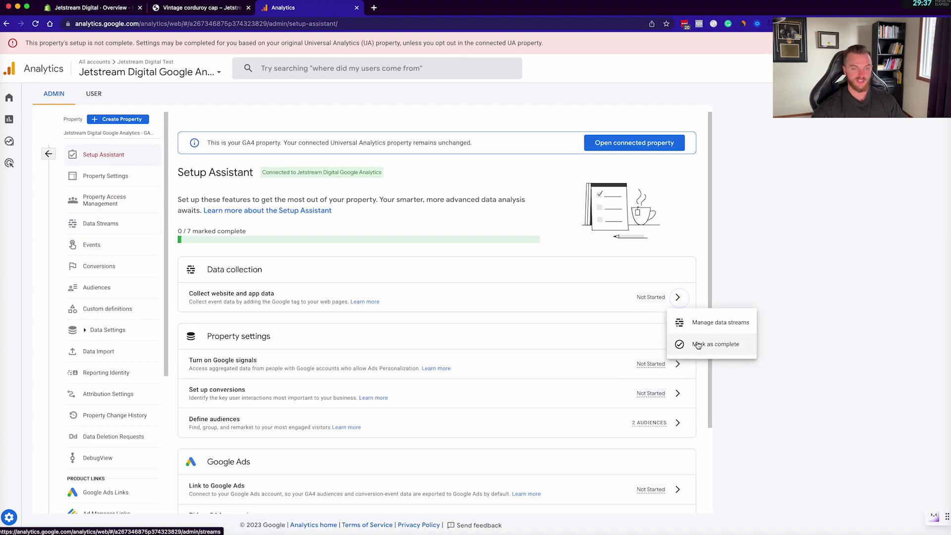
click(699, 346)
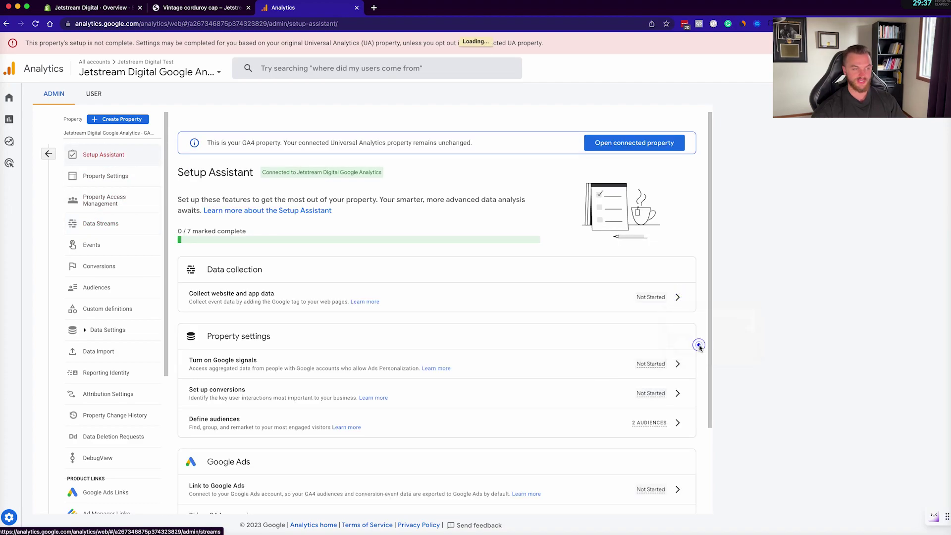
Open the Google signals management page, and check the regions in the ads personalization Geo control before closing it.
click(678, 317)
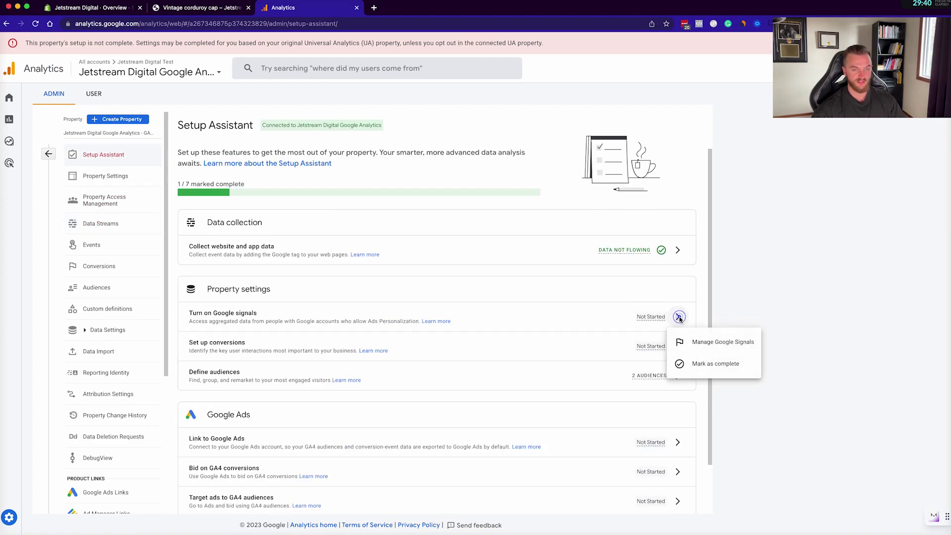
click(699, 349)
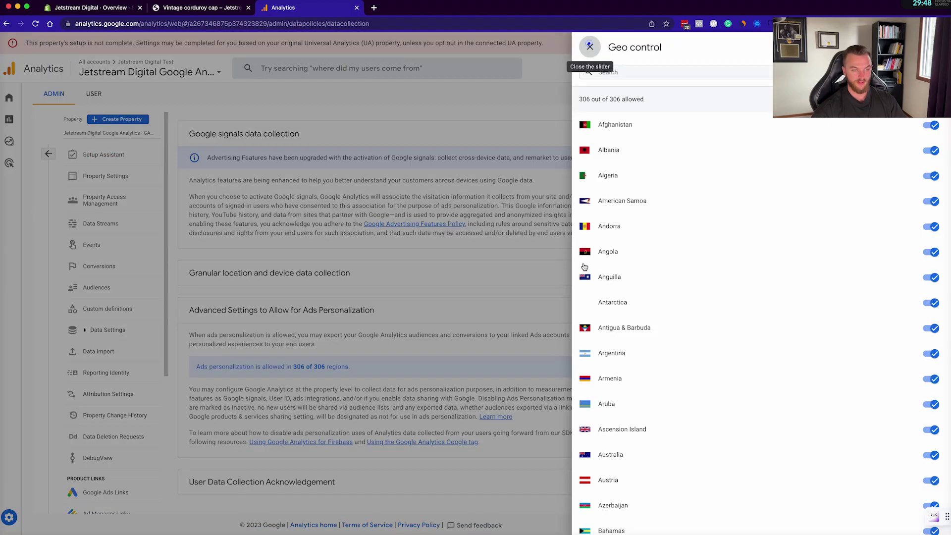
key(Escape)
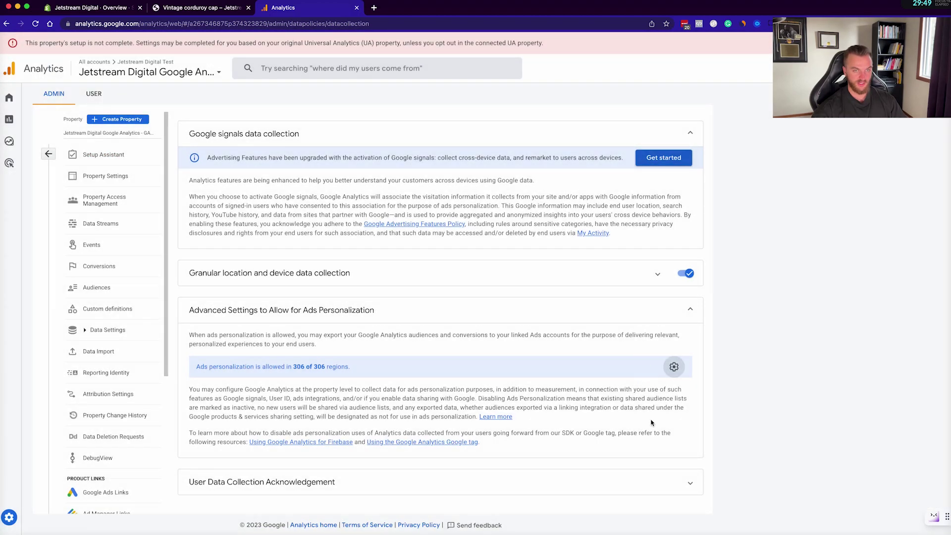
Acknowledge the user data collection terms and activate Google signals for the GA4 property.
scroll(654, 385, down, 2)
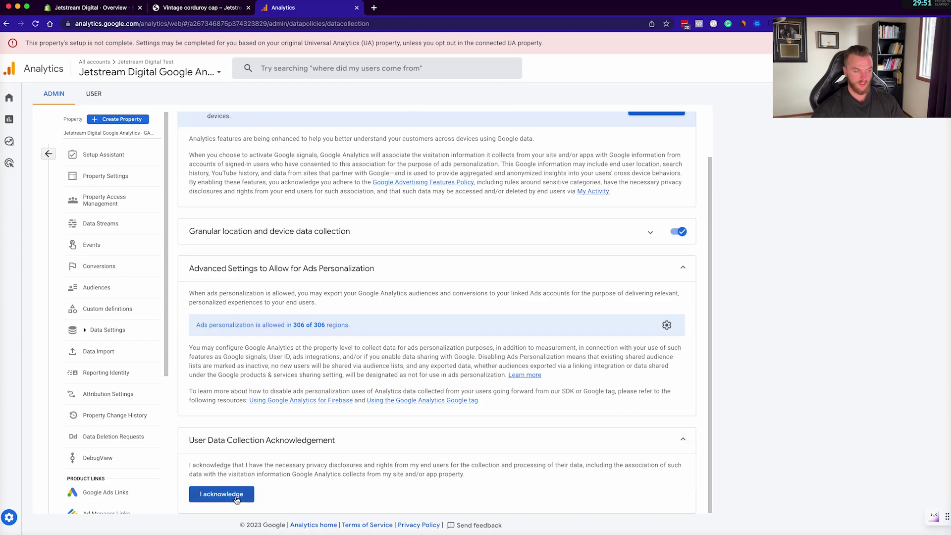
click(221, 492)
scroll(415, 270, up, 1)
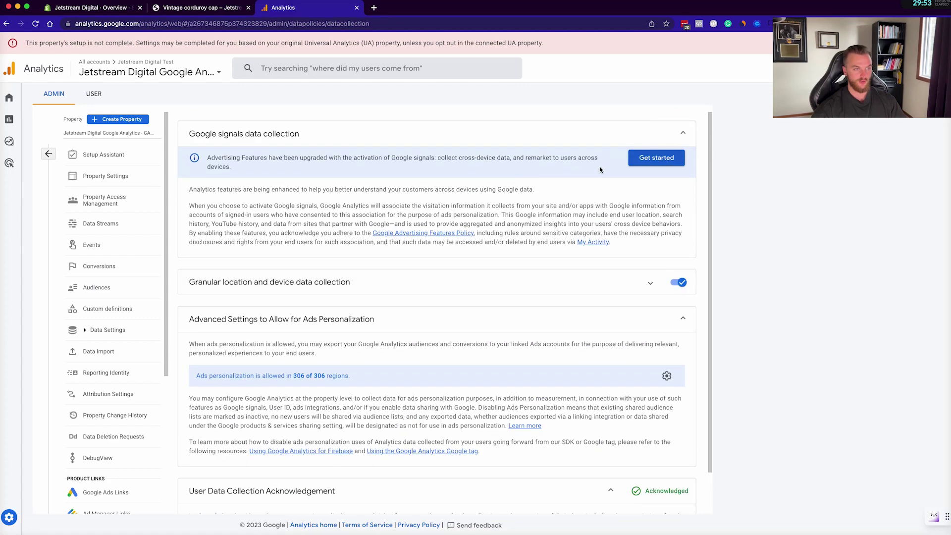
click(655, 158)
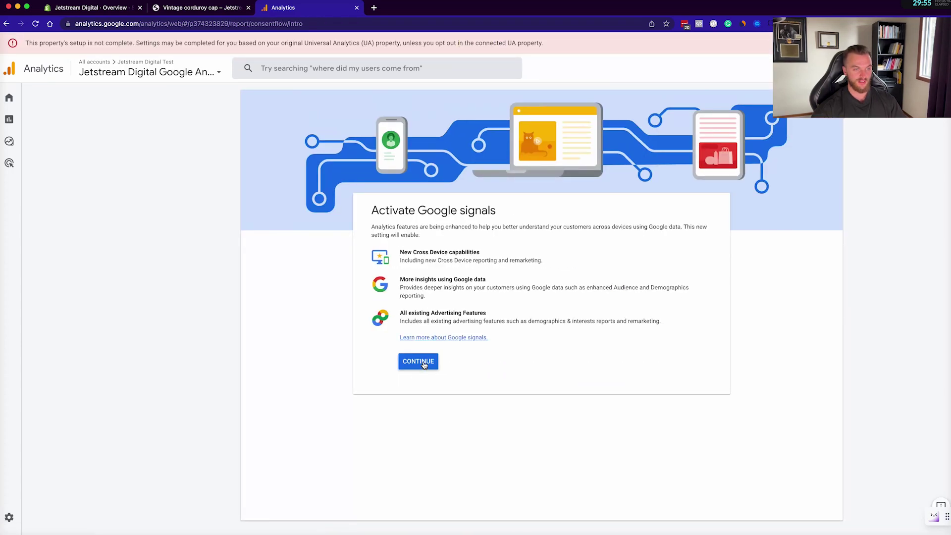
click(418, 361)
click(394, 451)
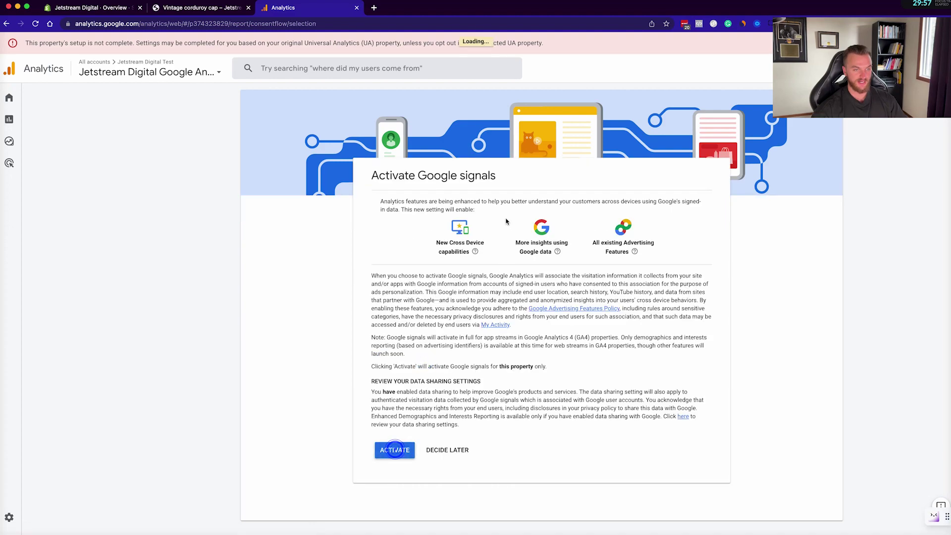
Return to the Setup Assistant and mark Turn on Google signals as complete.
click(117, 154)
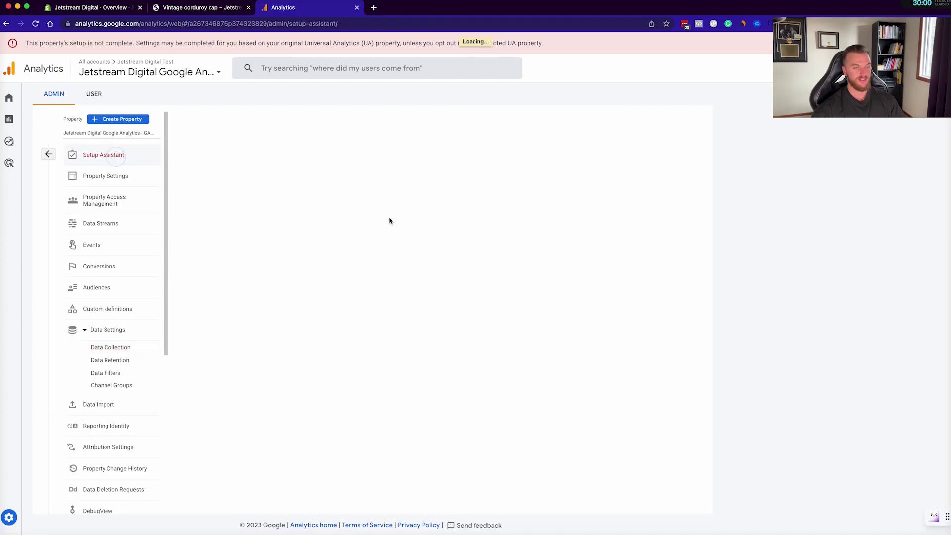
click(675, 364)
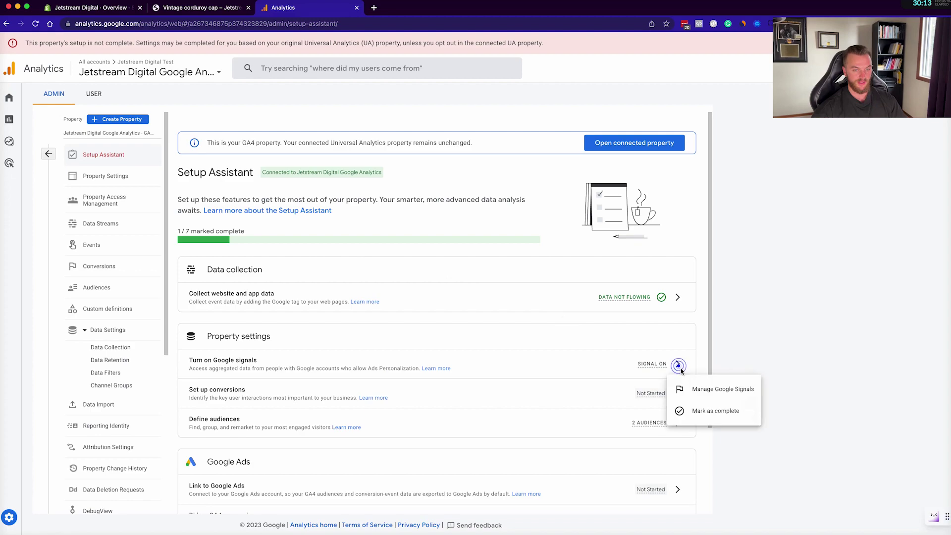
click(698, 412)
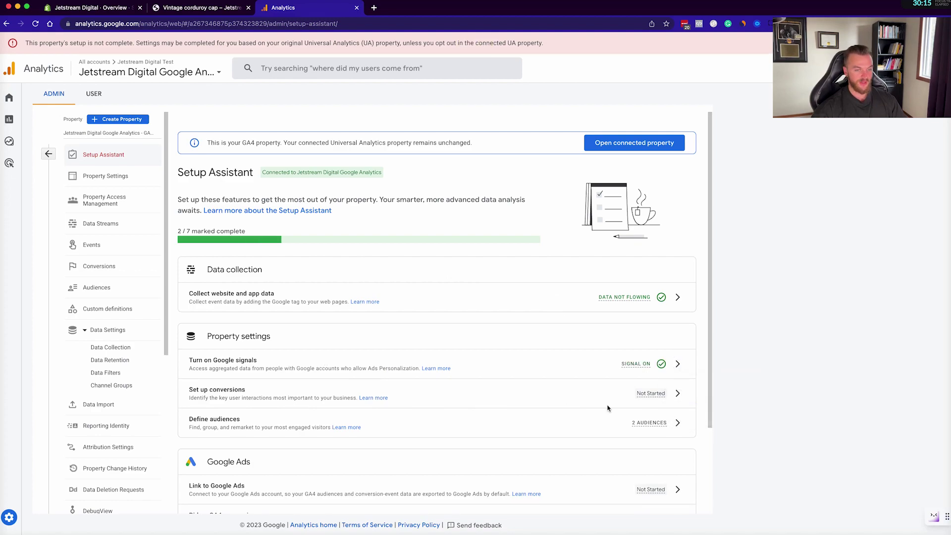
Open conversion management from the Set up conversions task and create a new conversion event named Lead.
click(678, 393)
click(699, 421)
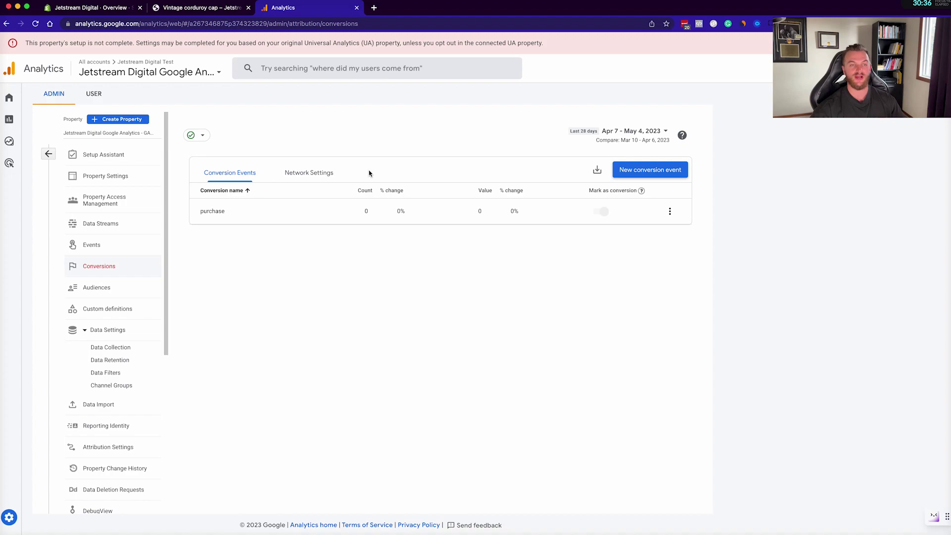
click(655, 170)
click(427, 227)
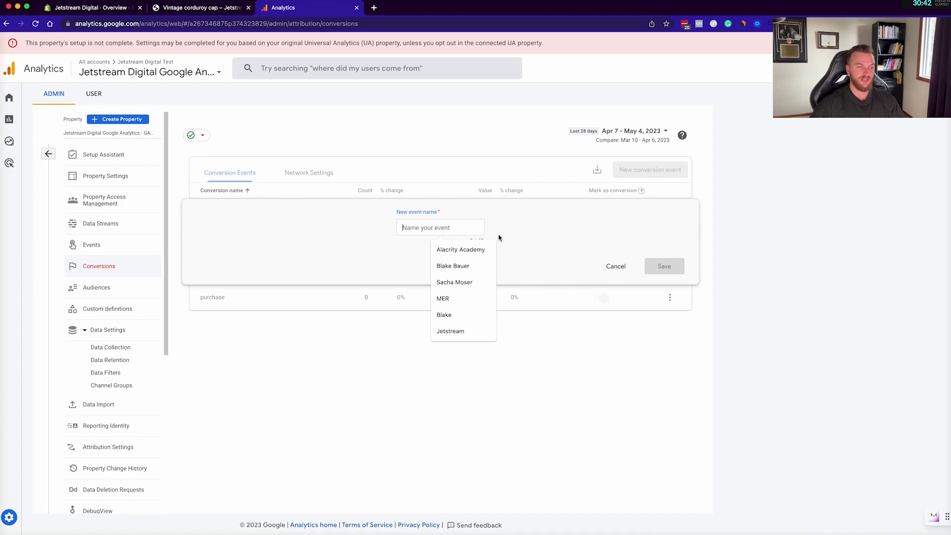
text(Lead)
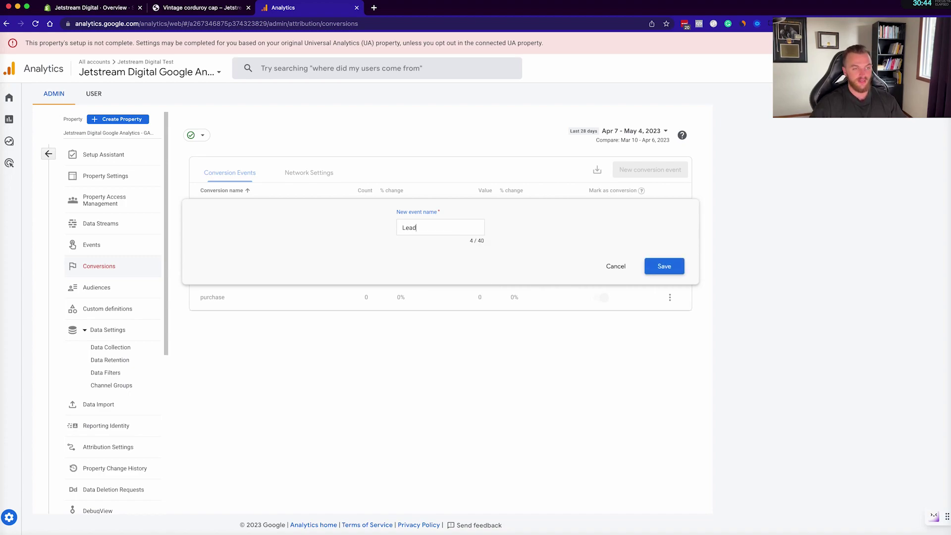
click(650, 267)
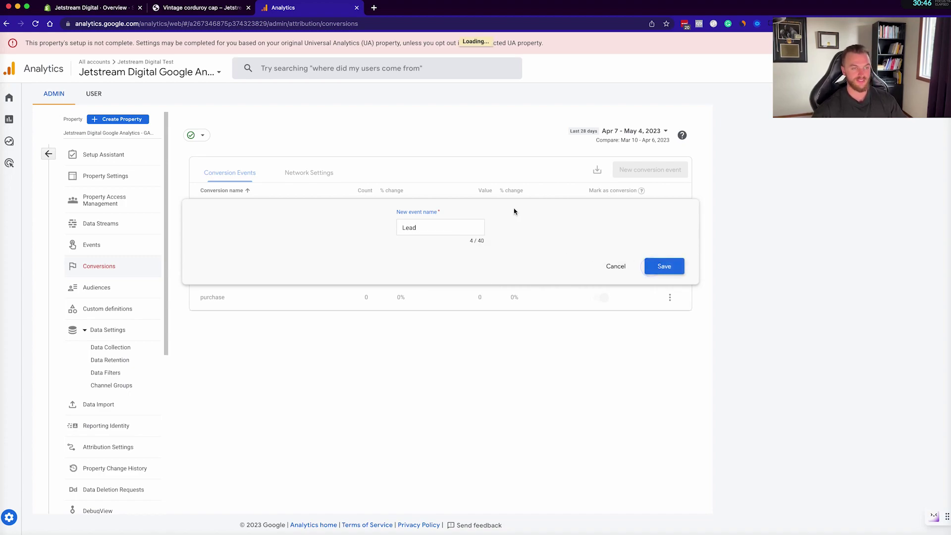
click(280, 212)
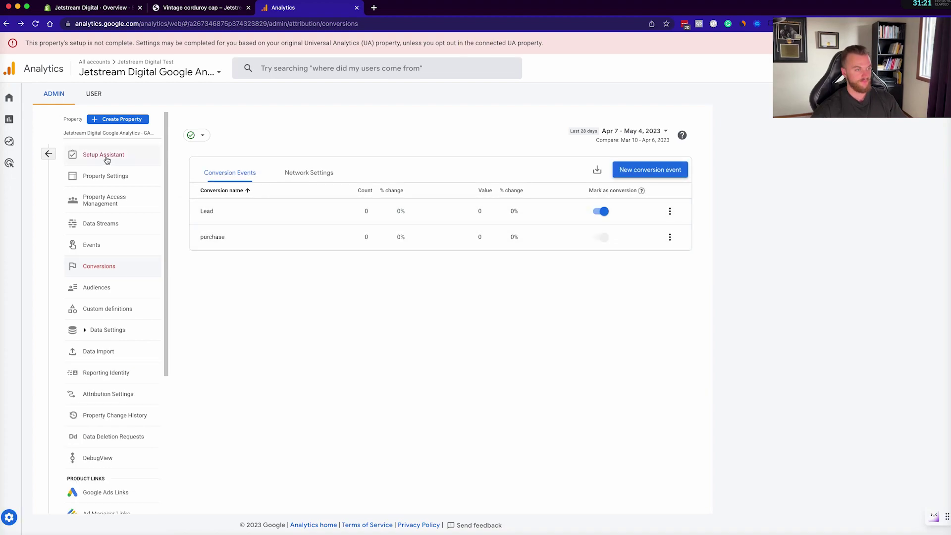
Go back to the Setup Assistant and mark Set up conversions as complete.
click(105, 155)
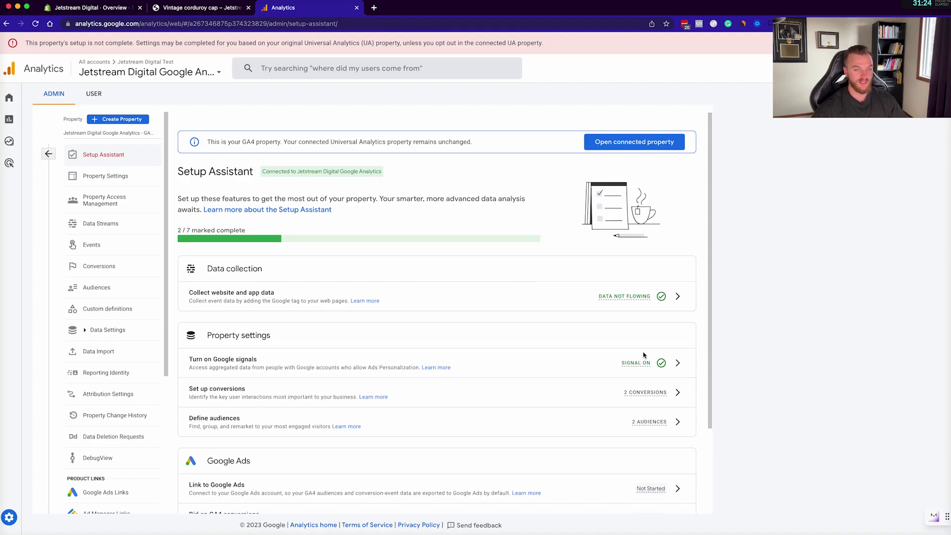
click(677, 394)
click(695, 439)
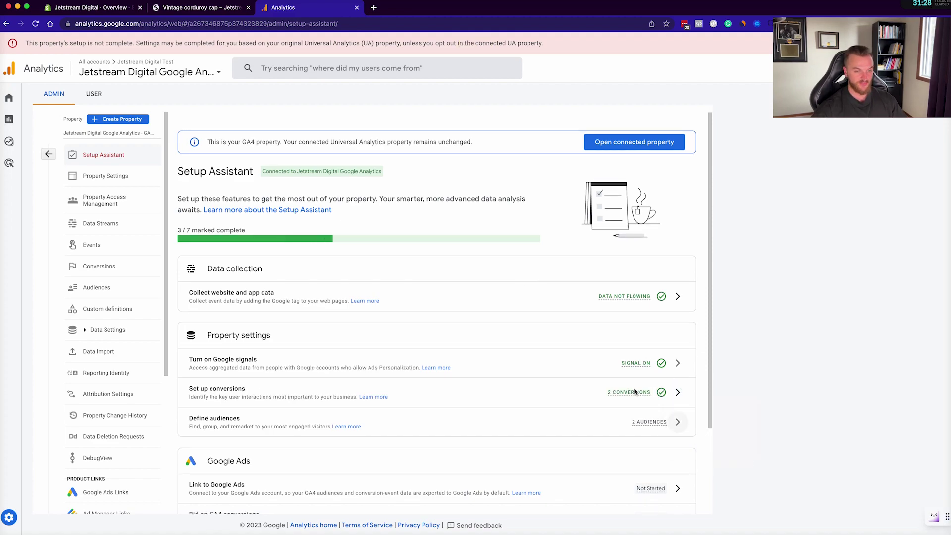
Check the audience breakdown for the Define audiences task and mark the task as complete.
scroll(635, 392, down, 3)
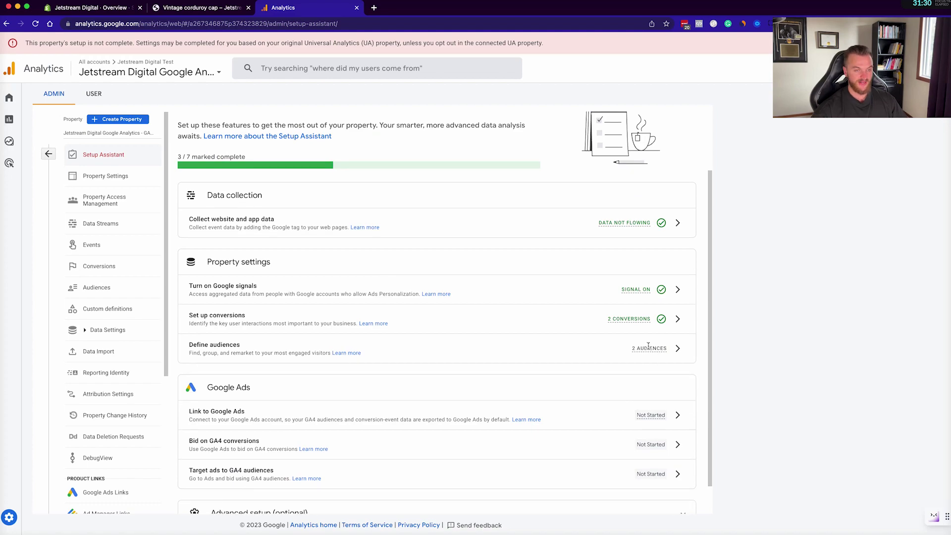
mouse_move(648, 347)
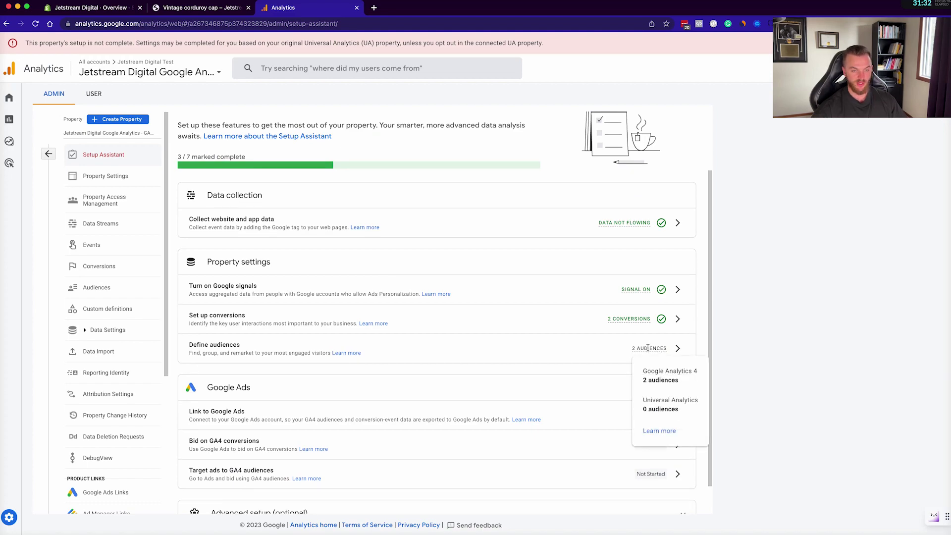
click(677, 348)
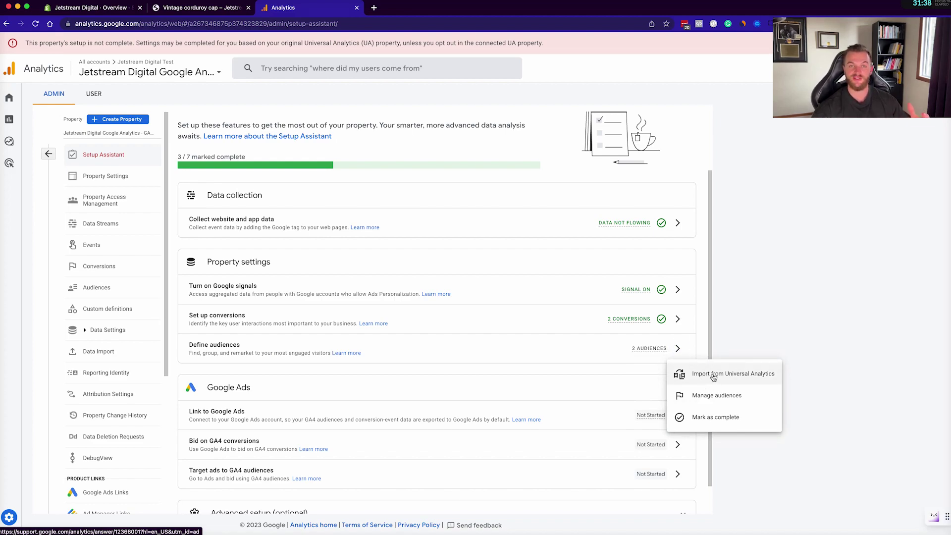
click(718, 417)
Mark the Google Ads tasks Bid on GA4 conversions and Target ads to GA4 audiences as complete.
scroll(622, 314, down, 1)
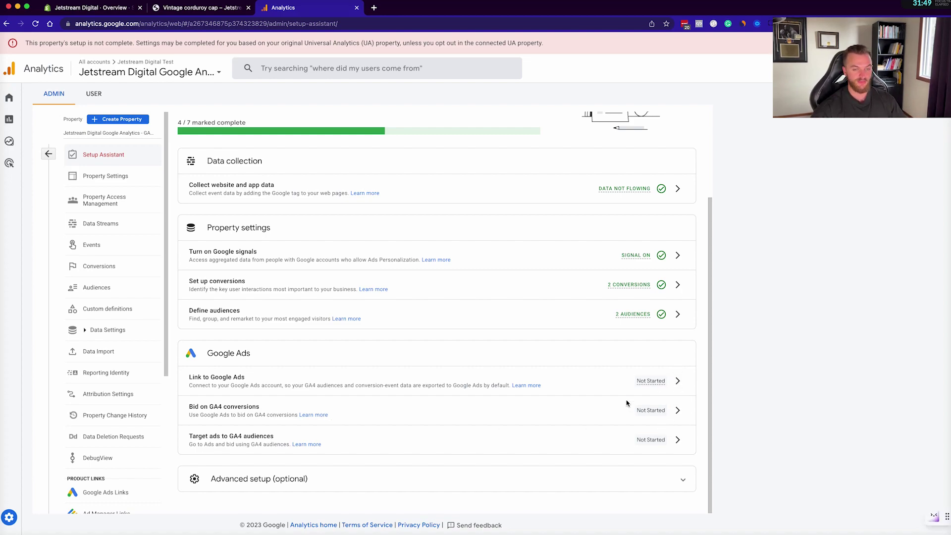
click(675, 412)
click(699, 435)
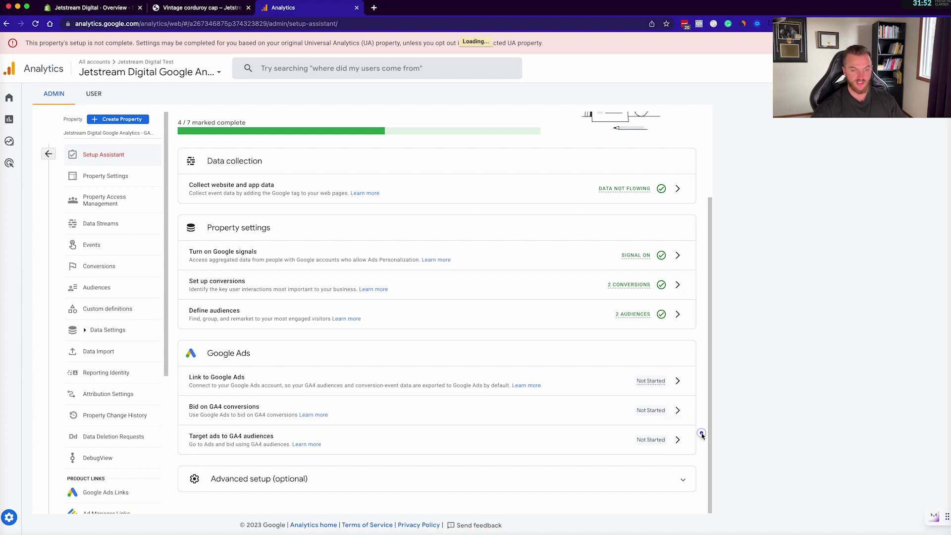
click(675, 441)
click(694, 464)
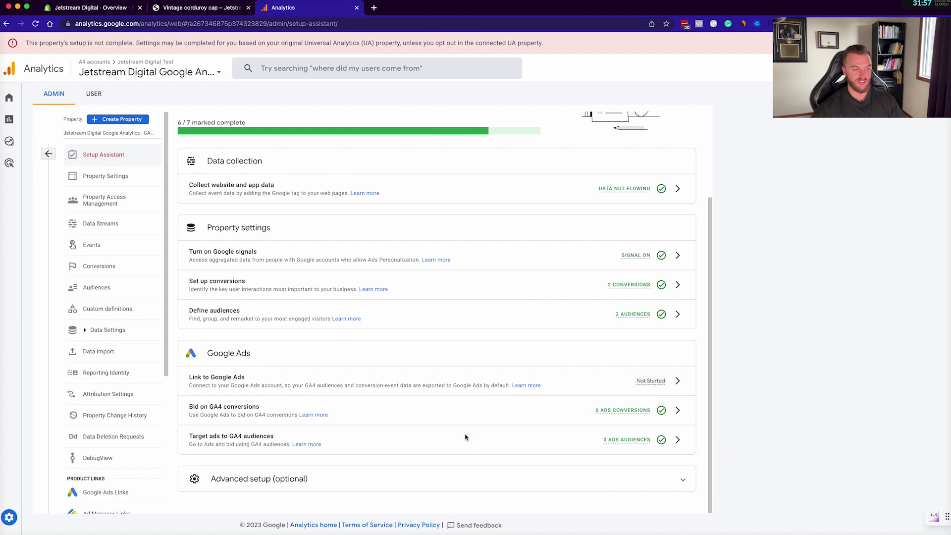
Expand the optional Advanced setup section and look over its tasks along with the rest of the Setup Assistant list.
click(395, 473)
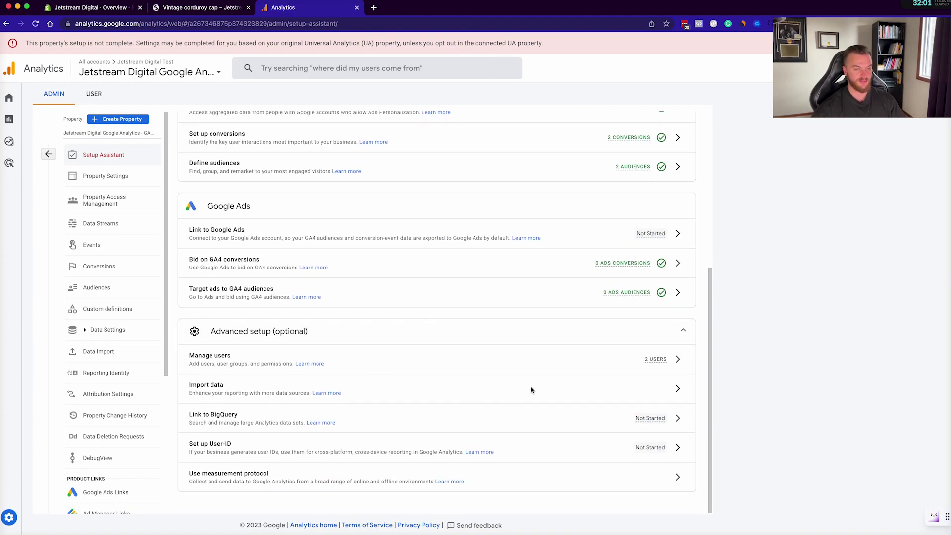
scroll(442, 386, up, 4)
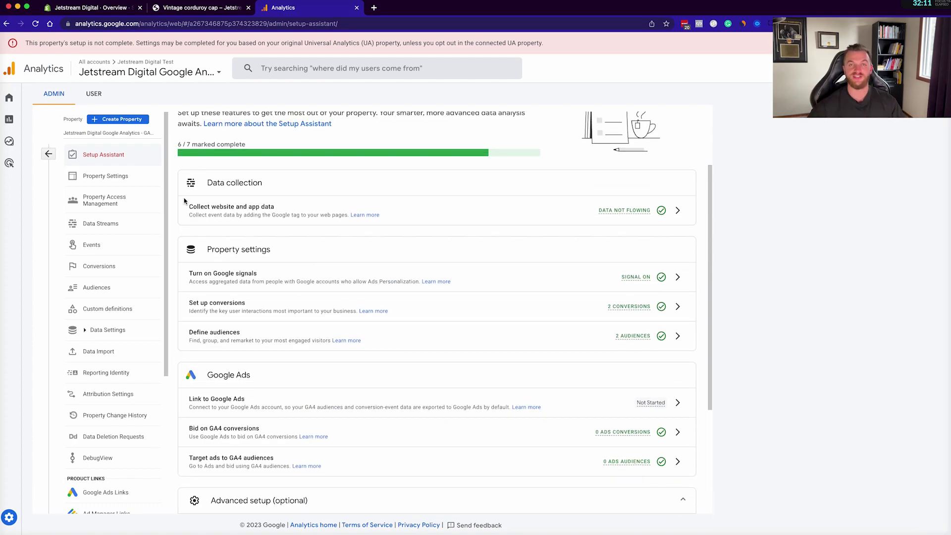
scroll(290, 245, up, 2)
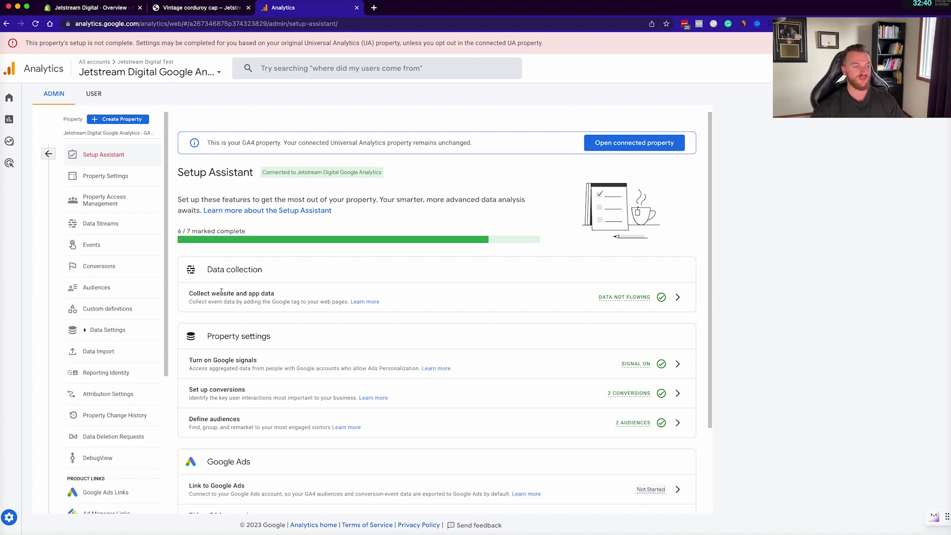
click(662, 297)
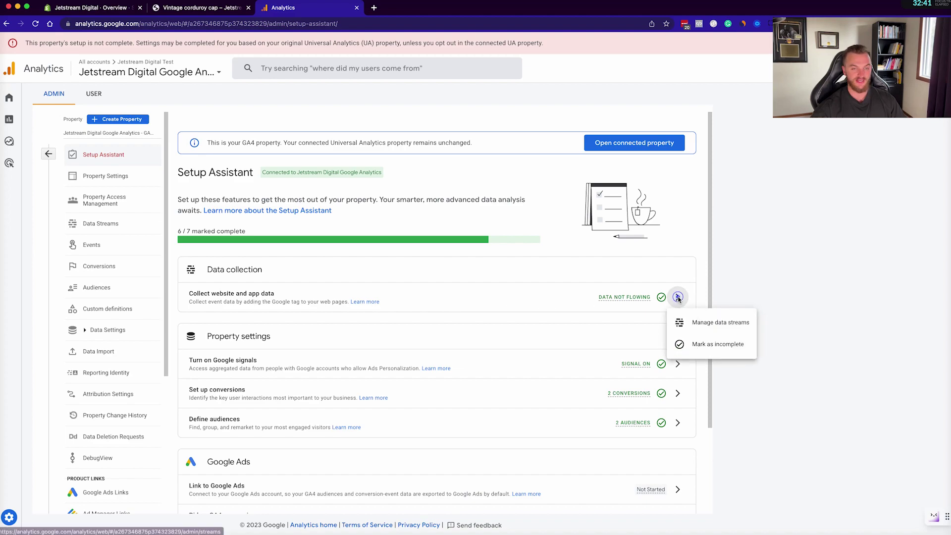
click(713, 324)
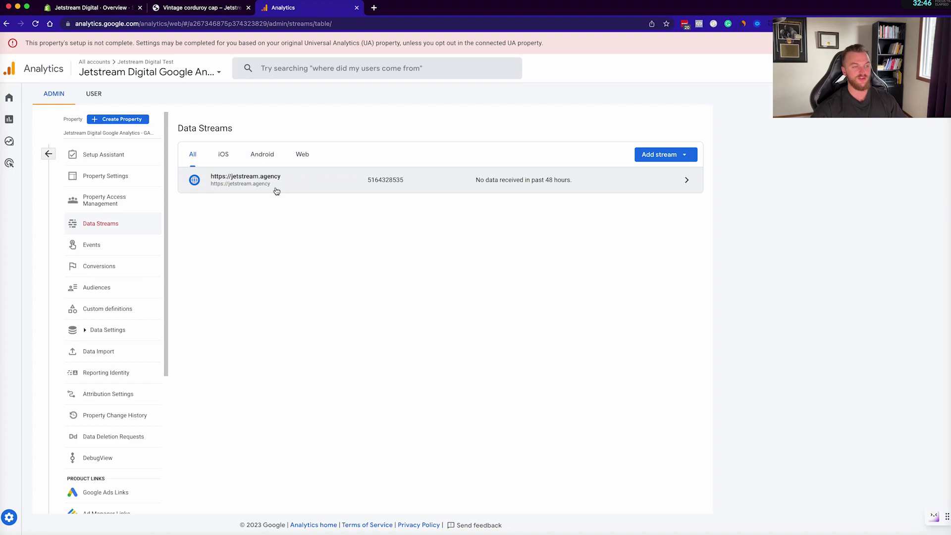
click(304, 186)
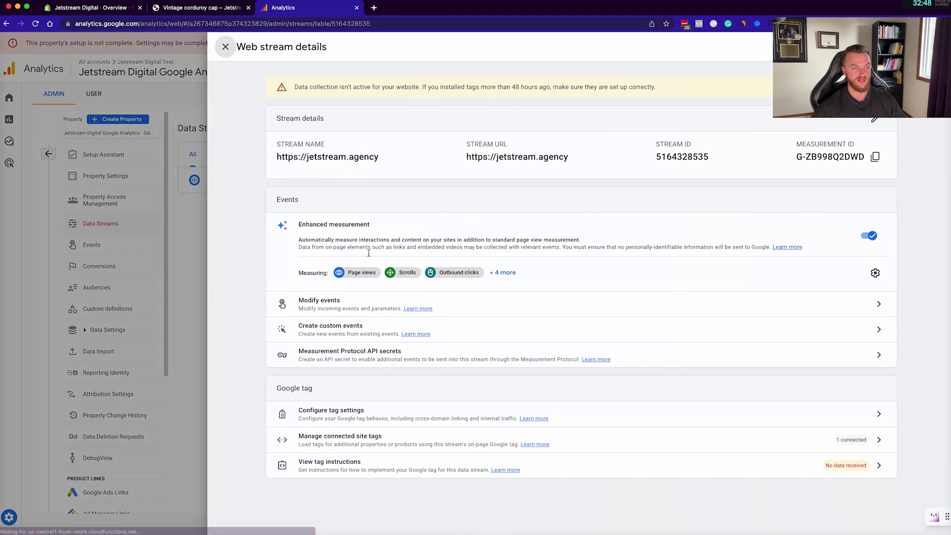
click(877, 159)
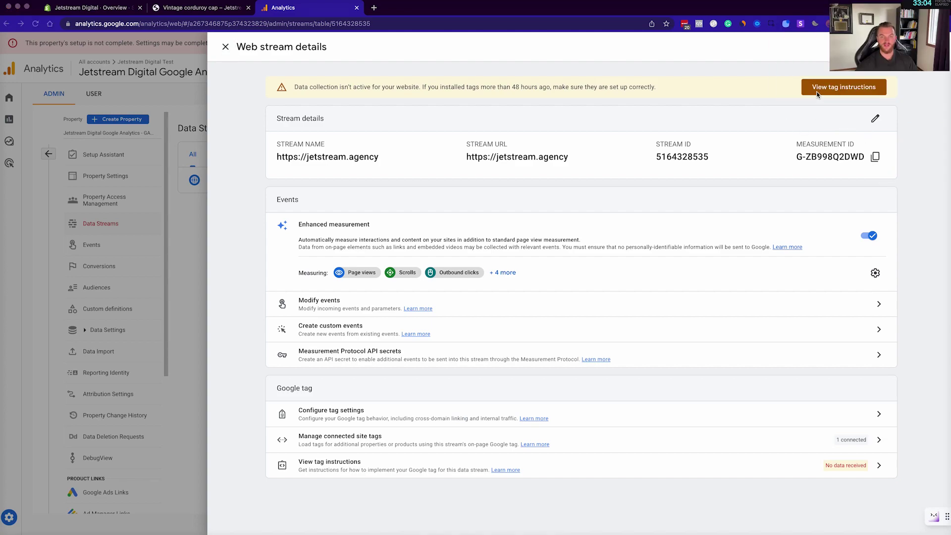
View the web stream's Modify events and Create custom events pages, closing each to return to the stream details.
click(817, 95)
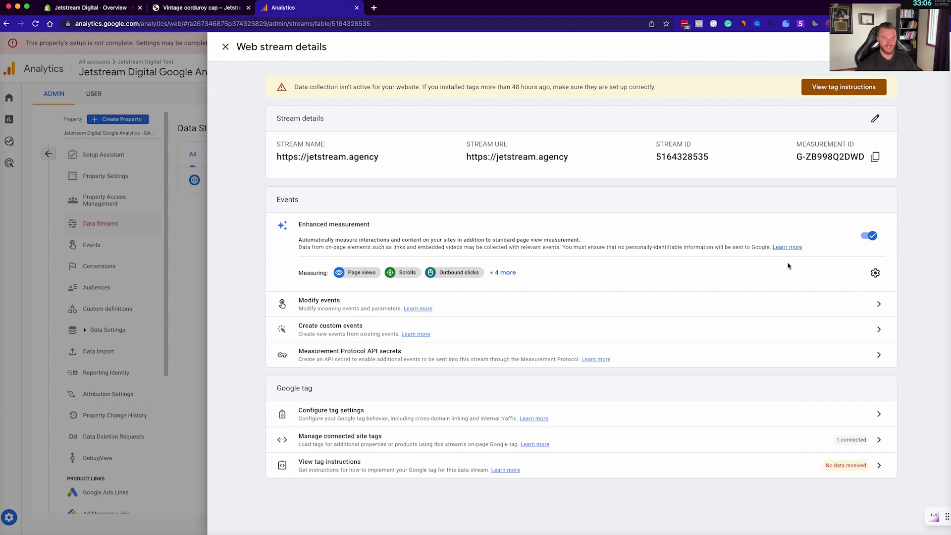
click(804, 308)
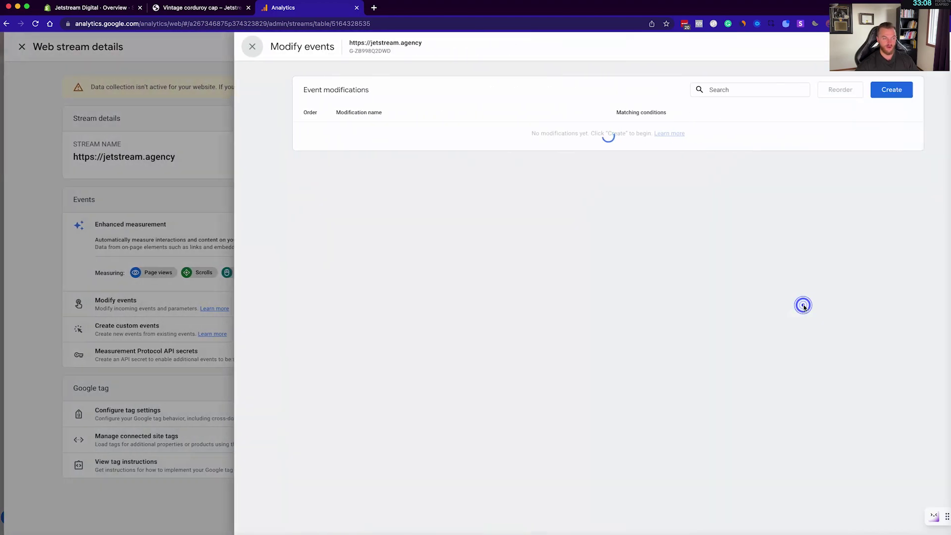
click(226, 48)
click(716, 333)
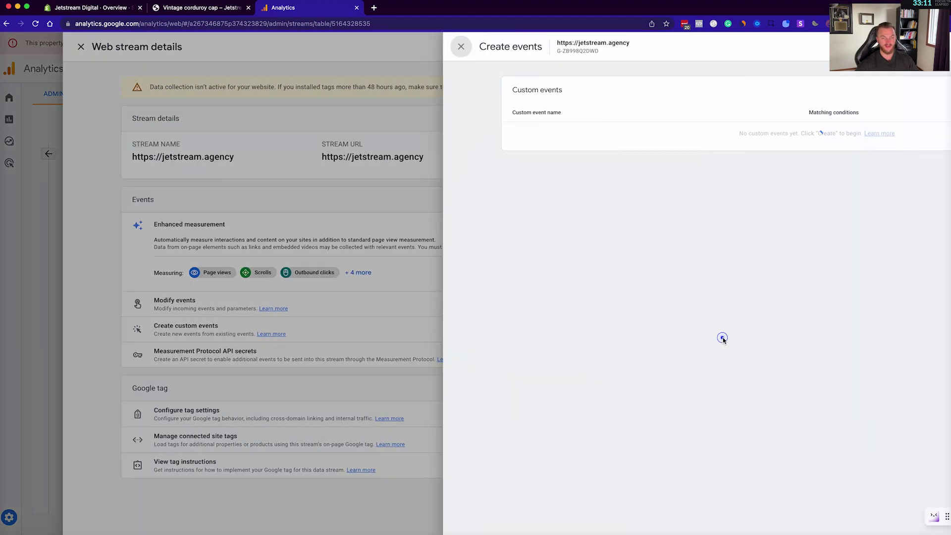
click(225, 48)
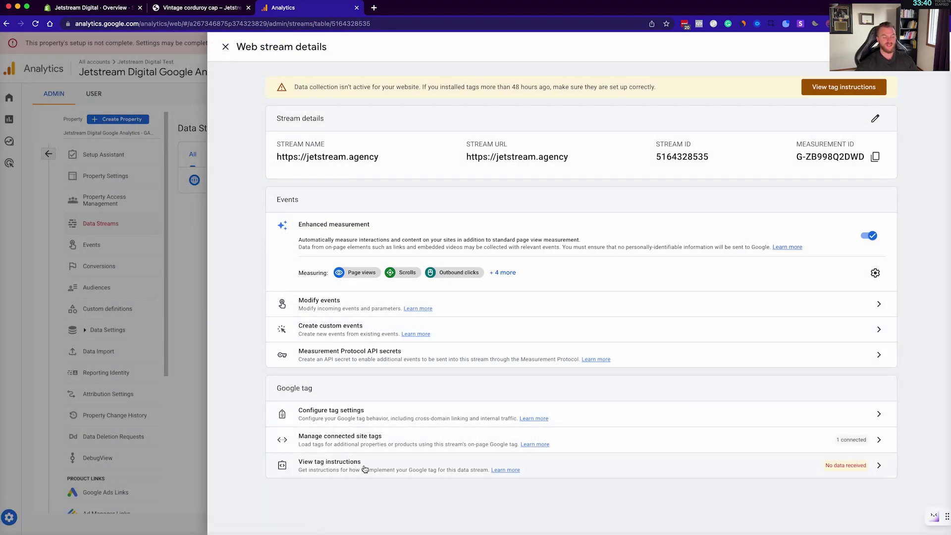
click(364, 468)
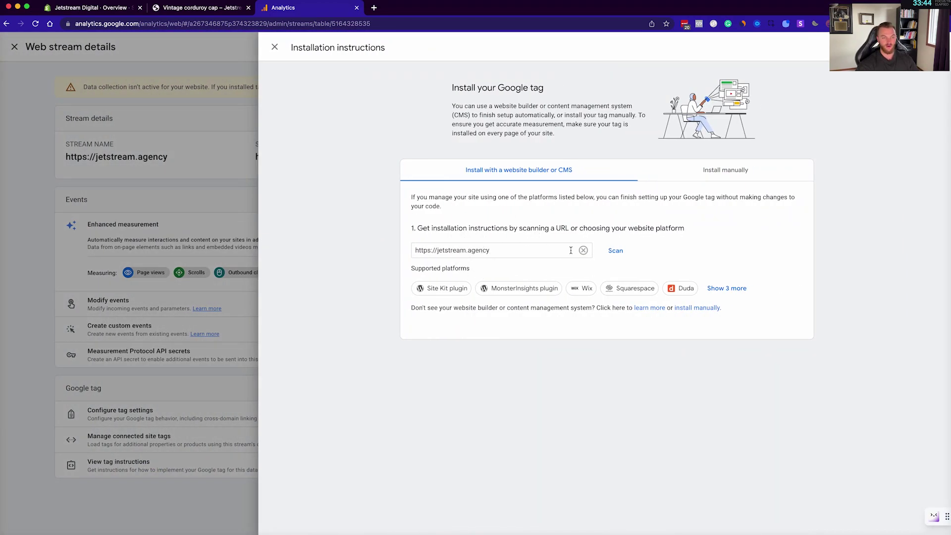
click(615, 250)
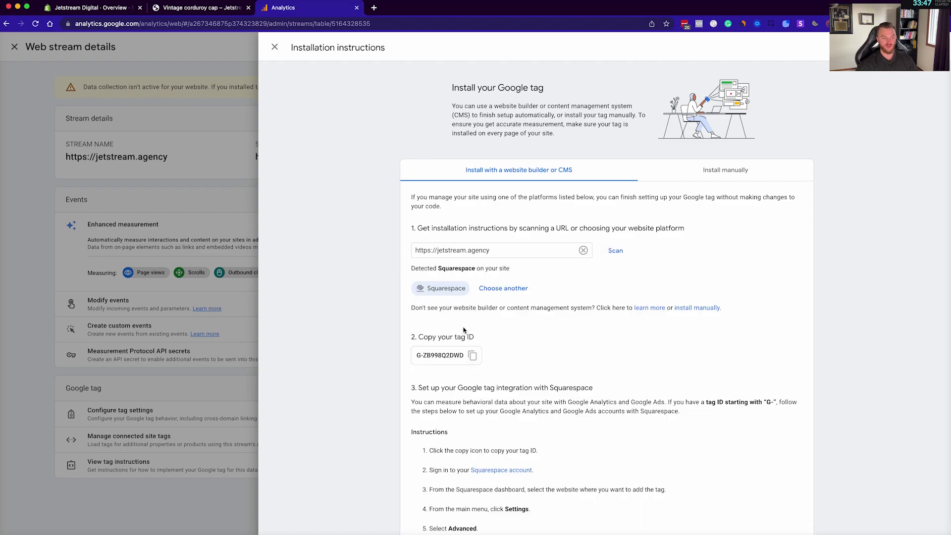
click(473, 355)
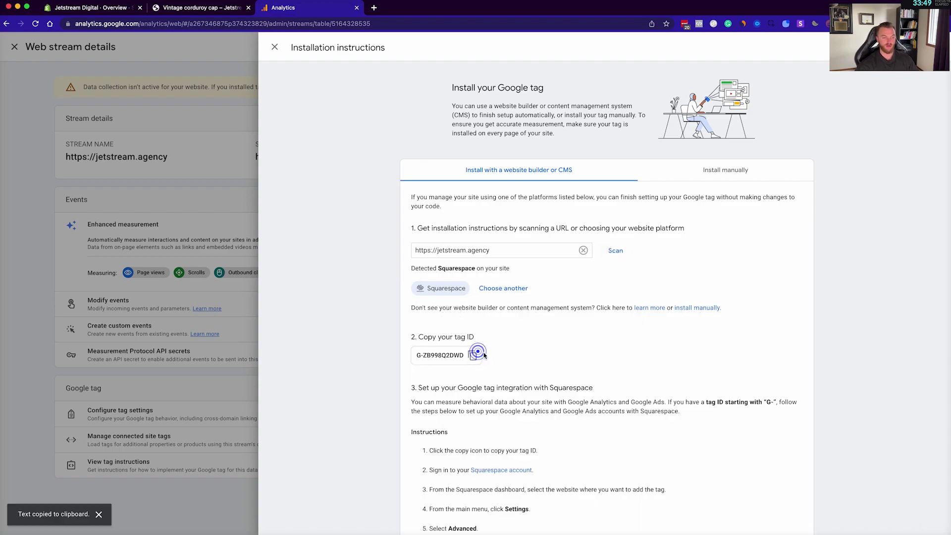
scroll(506, 349, down, 2)
scroll(519, 353, down, 5)
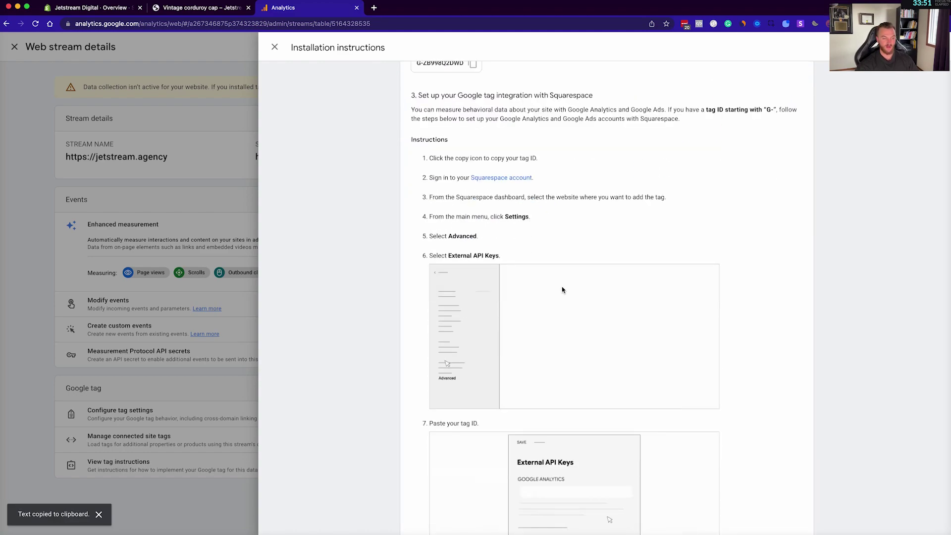
Review the remaining Squarespace installation steps and the list of other website platforms, closing the platform list without choosing one.
scroll(520, 337, down, 2)
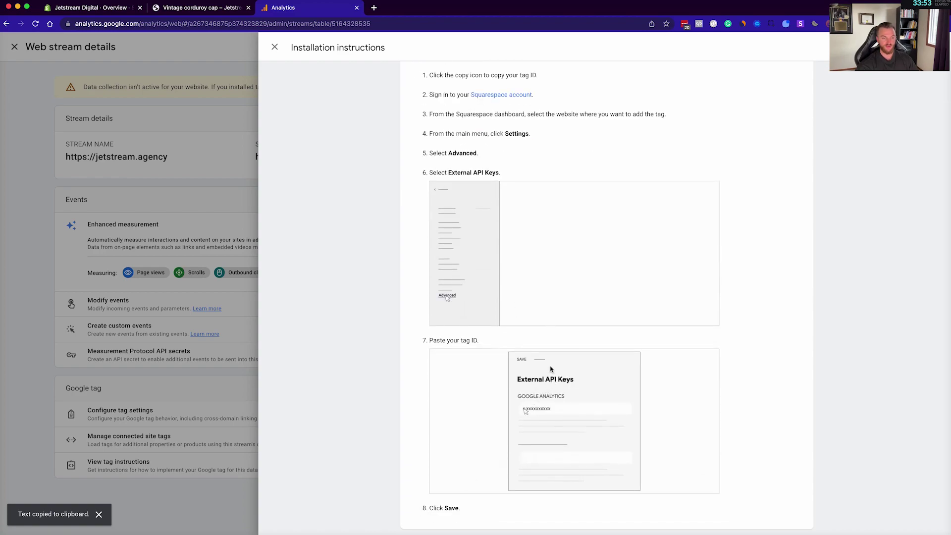
scroll(479, 490, up, 8)
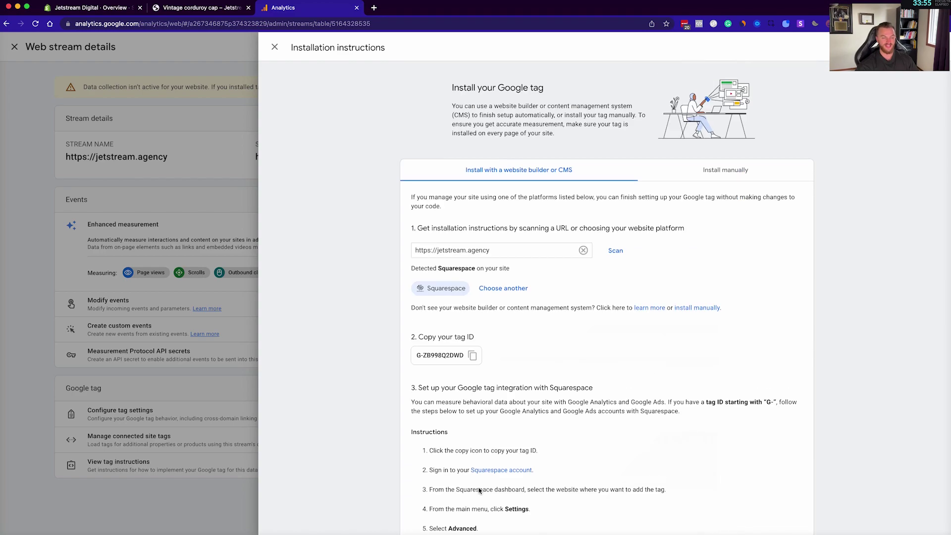
click(506, 291)
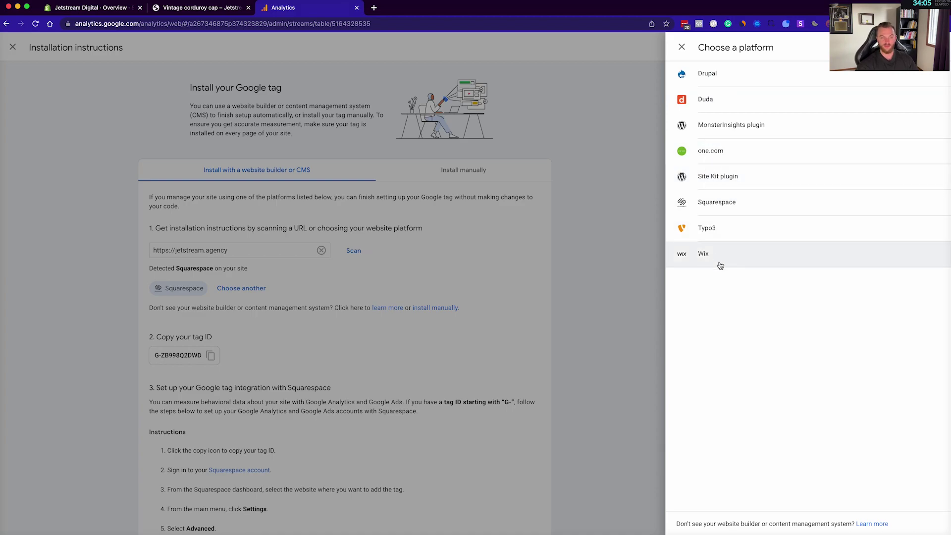
click(682, 47)
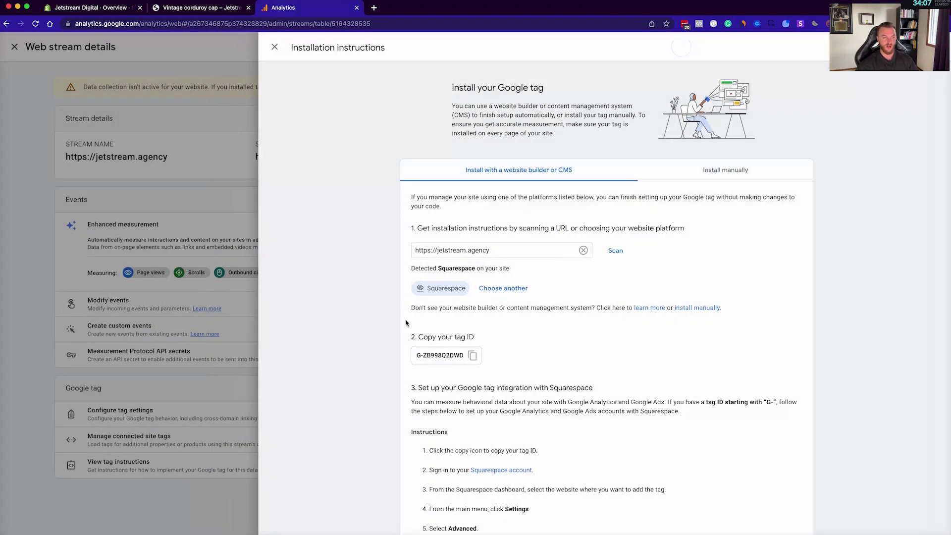
Clear the website URL from the scan field and copy the Google tag code from the manual installation instructions.
click(583, 251)
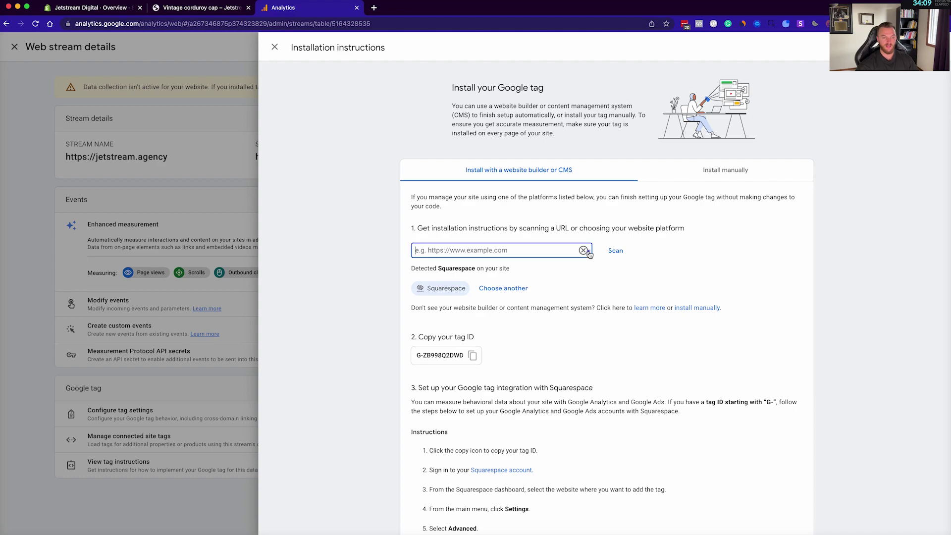
click(732, 176)
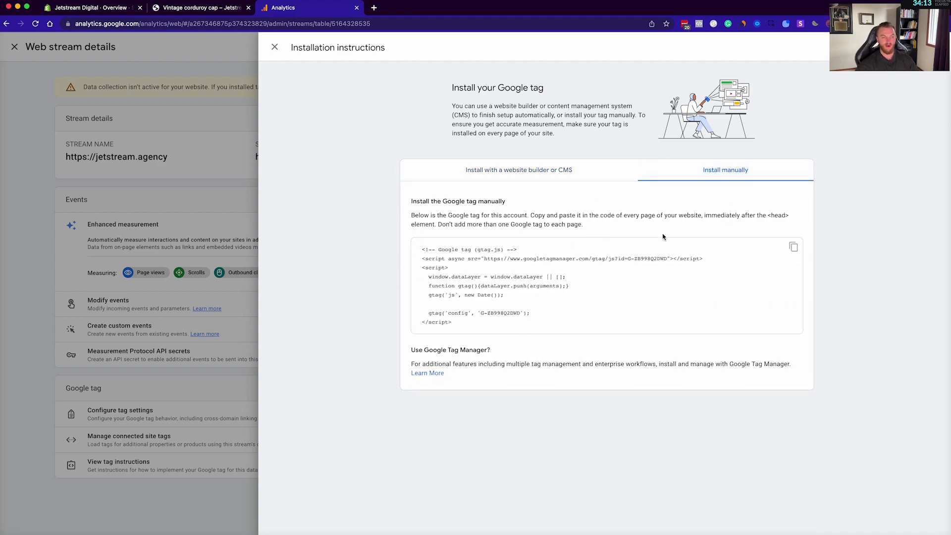
click(793, 249)
Switch to Shopify, open the Refresh theme's code, and paste the Google tag on a new line after <head> in theme.liquid.
click(91, 11)
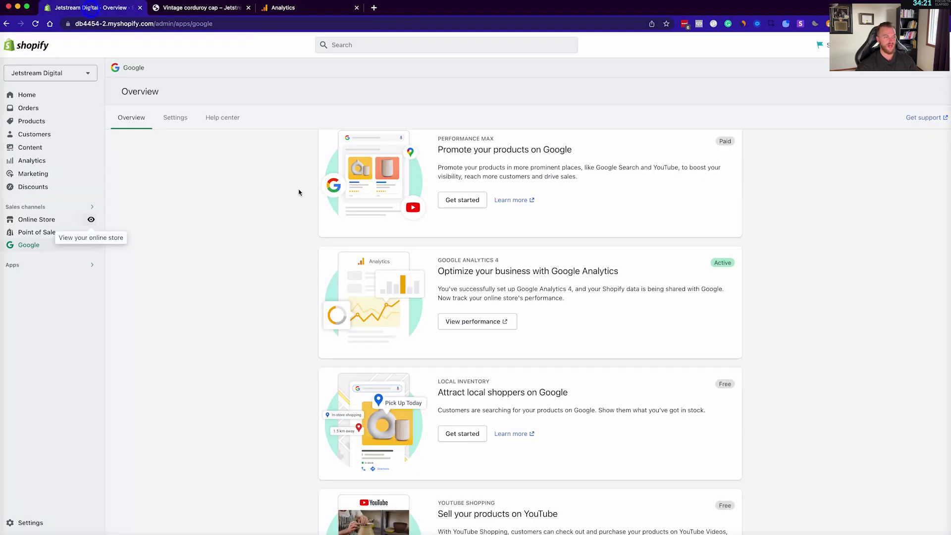
click(45, 221)
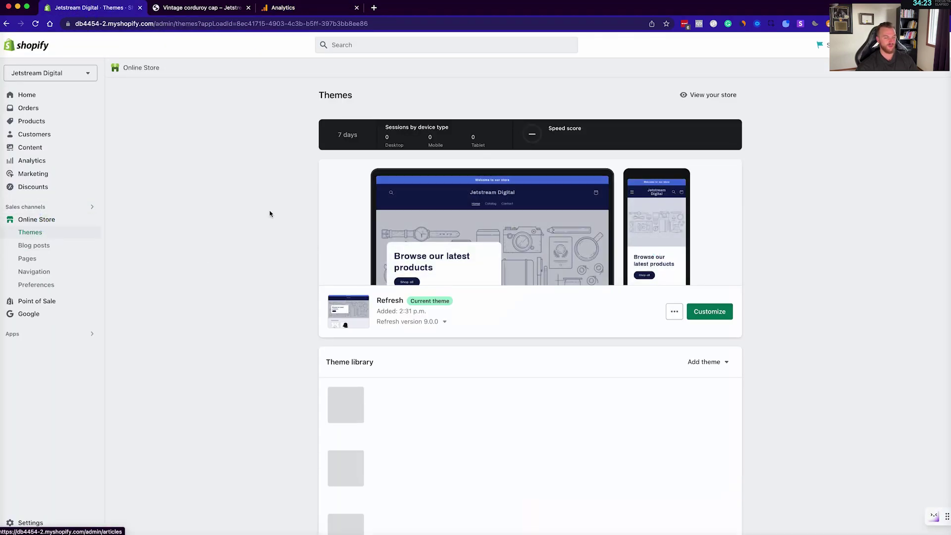
click(672, 315)
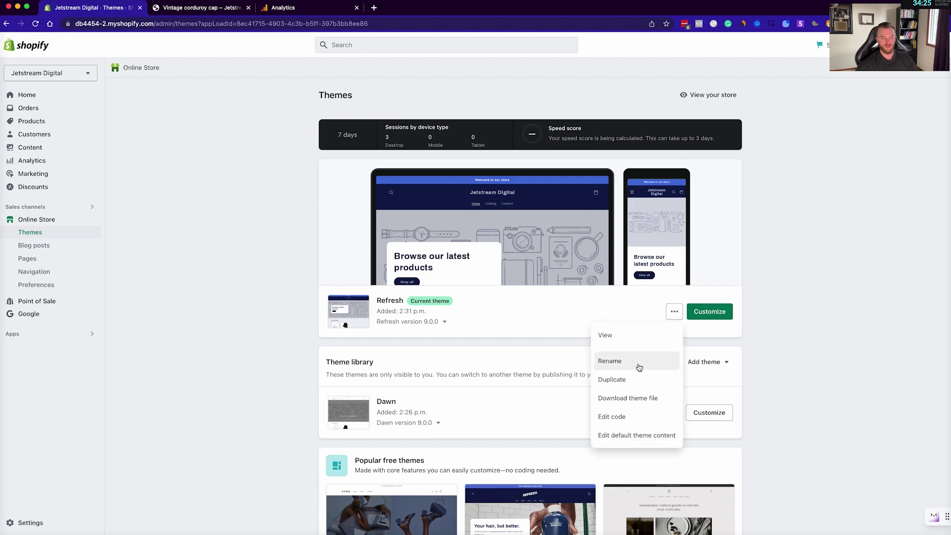
click(615, 415)
click(41, 138)
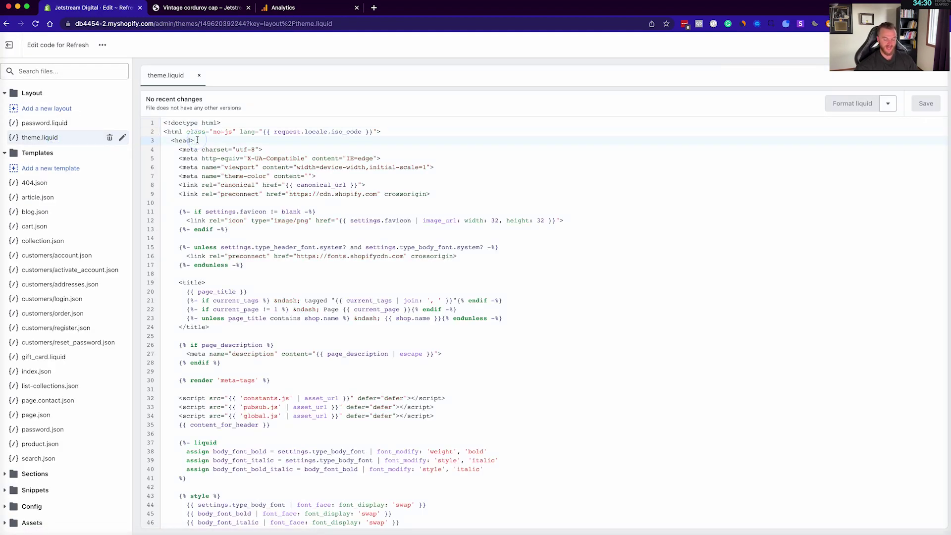
key(Return)
key(ctrl+v)
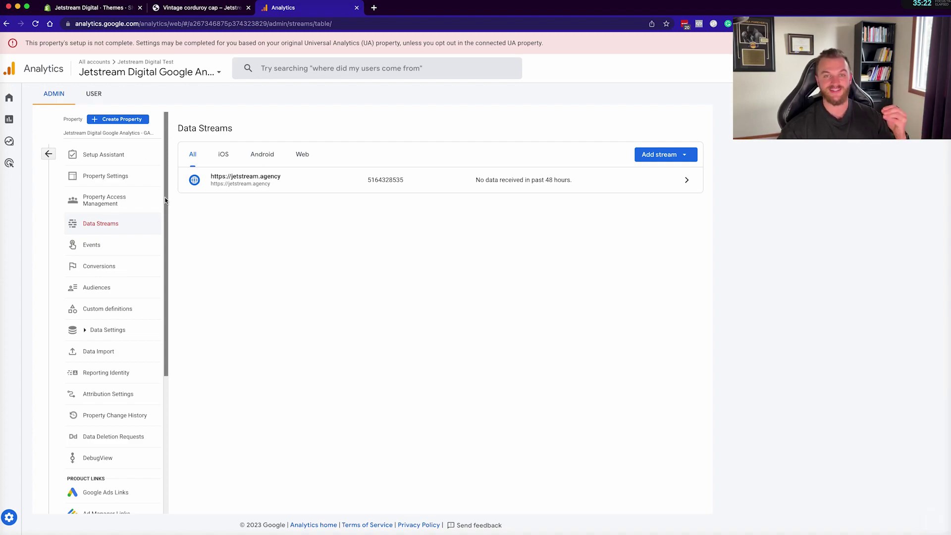
Open the Analytics property's Conversions page and look over the remaining property settings and product links.
click(111, 266)
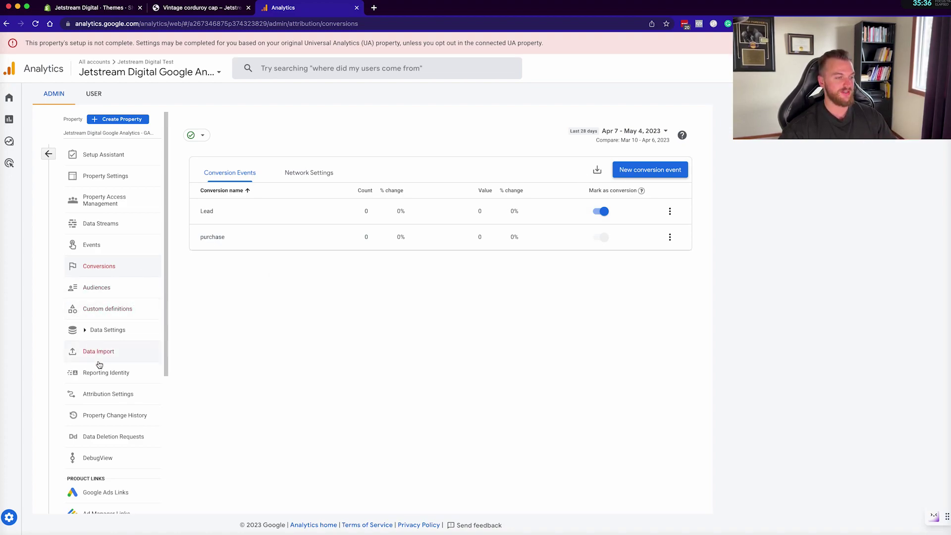
scroll(101, 367, down, 3)
scroll(110, 424, down, 2)
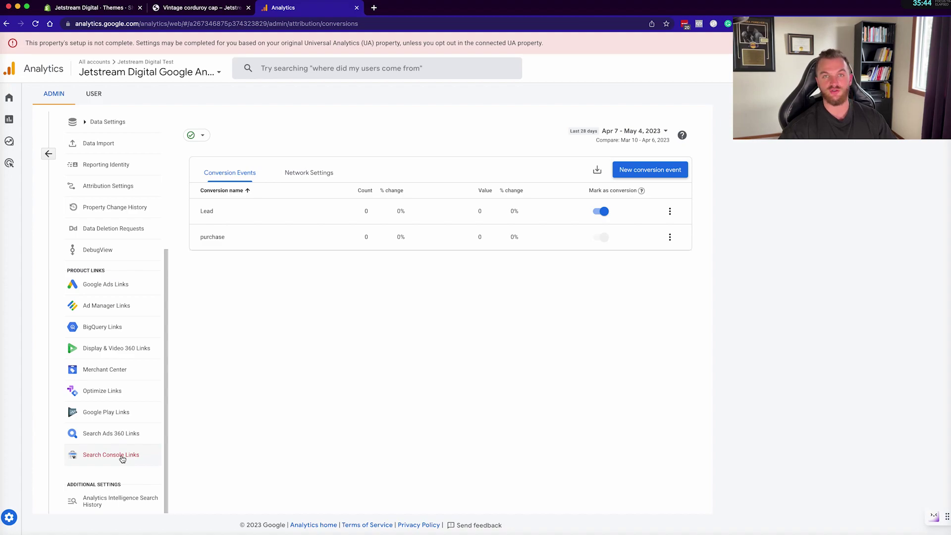
Link the Jetstream Digital Merchant Center account to the Analytics property with auto-tagging enabled, and close the link results.
click(119, 370)
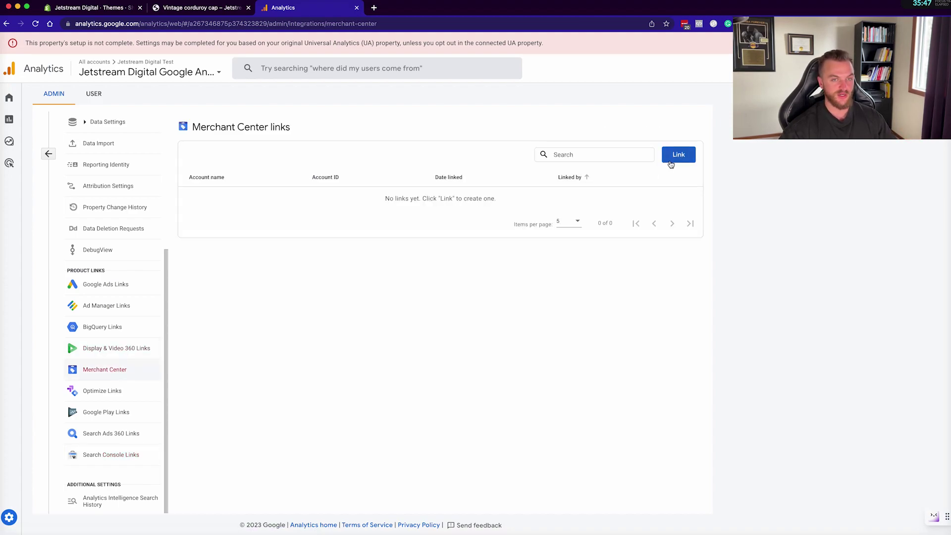
click(675, 155)
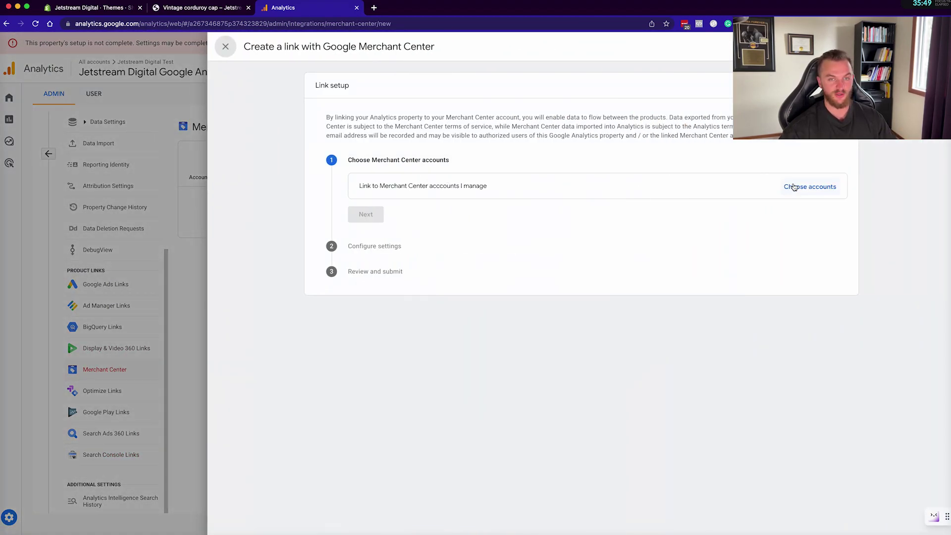
click(810, 186)
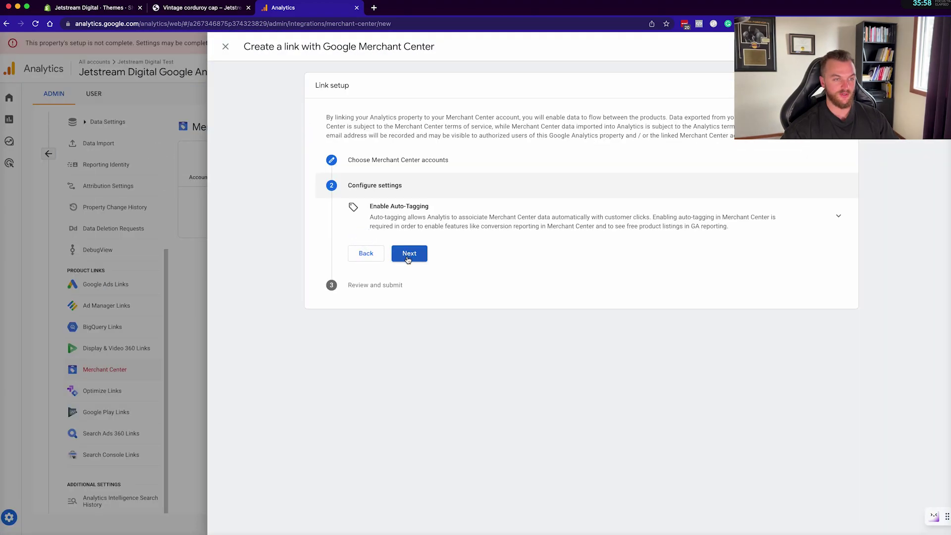
click(408, 258)
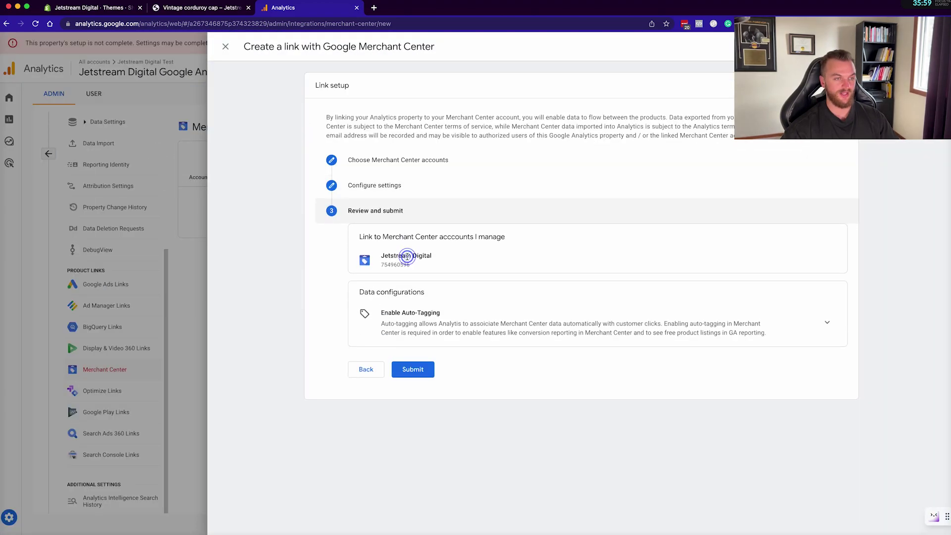
click(410, 371)
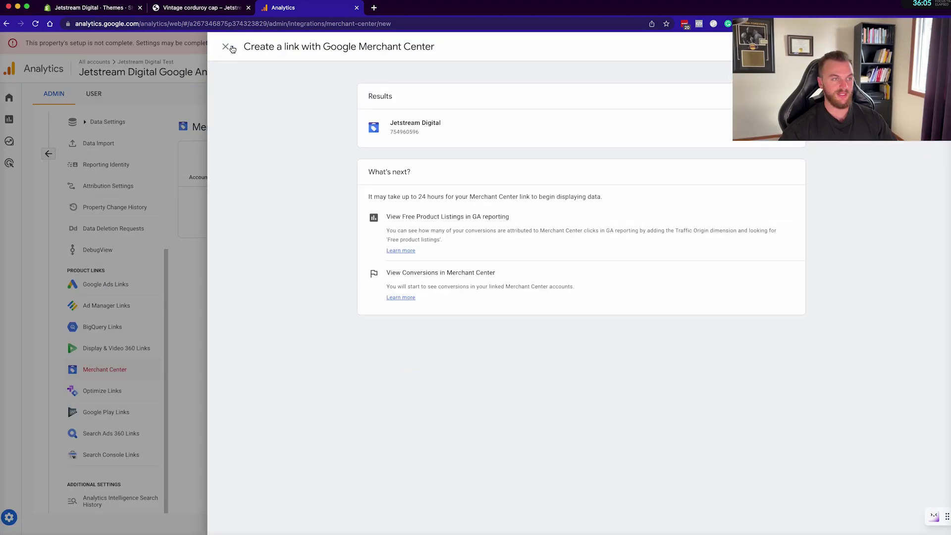
click(226, 46)
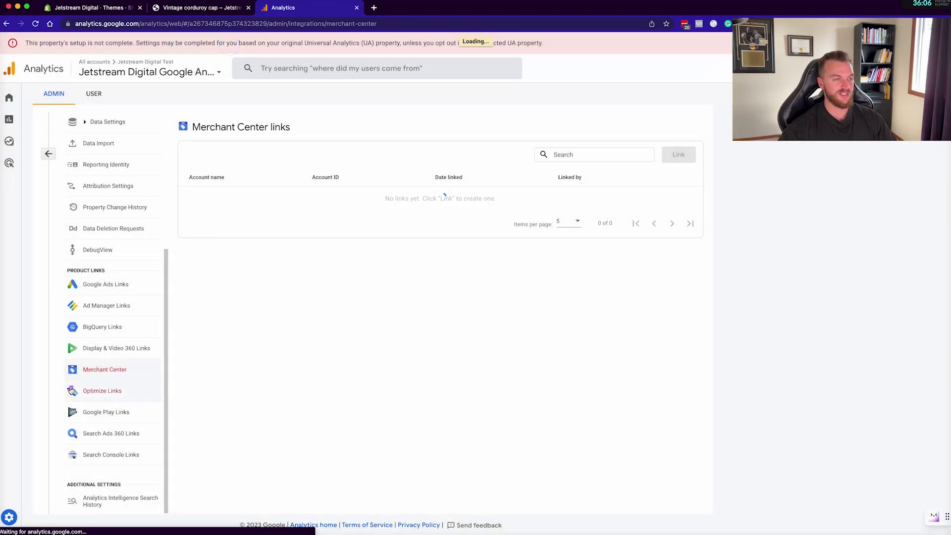
Return to the main Admin page and look through the property settings and product links.
scroll(106, 337, up, 5)
click(43, 157)
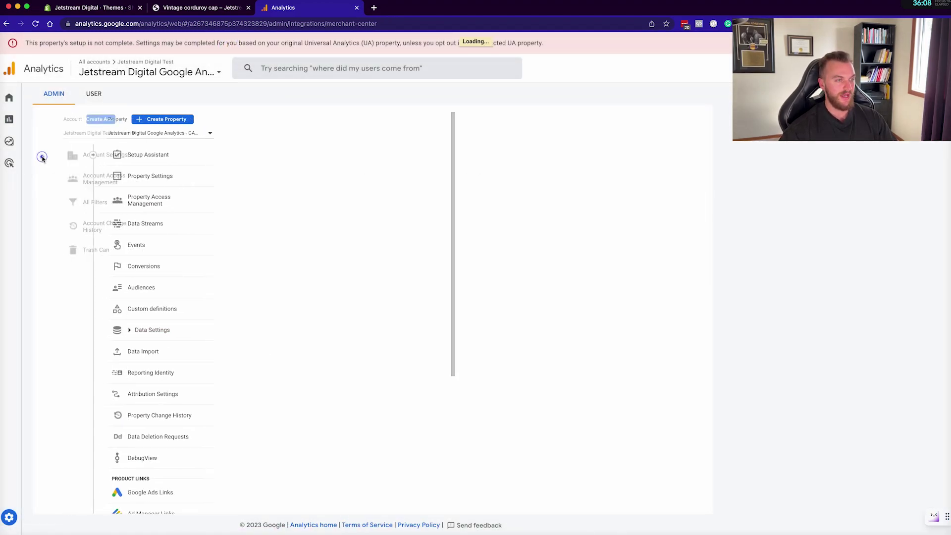
scroll(423, 267, down, 4)
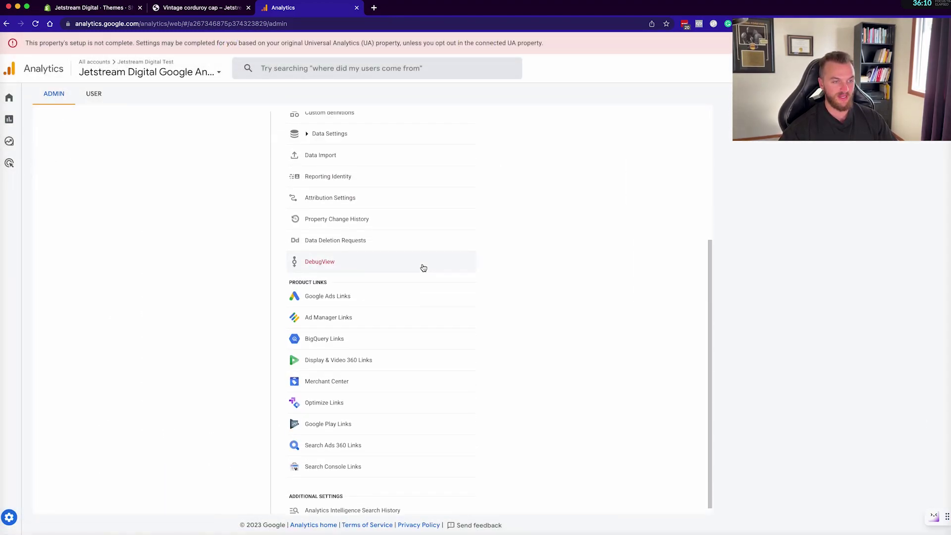
scroll(424, 268, up, 4)
Open the Analytics Home page and look over its overview cards and the Get started with Google Analytics 4 section.
click(27, 98)
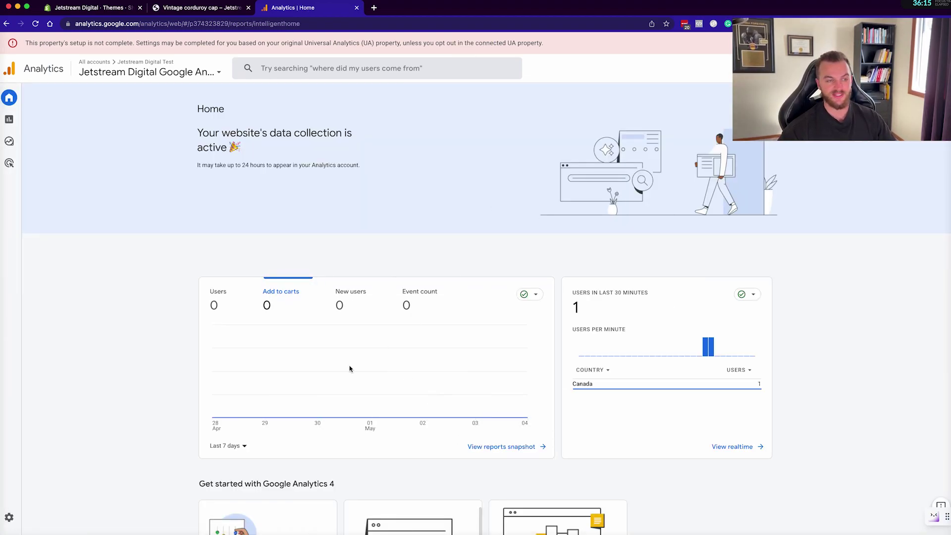
scroll(497, 295, down, 1)
scroll(403, 241, down, 3)
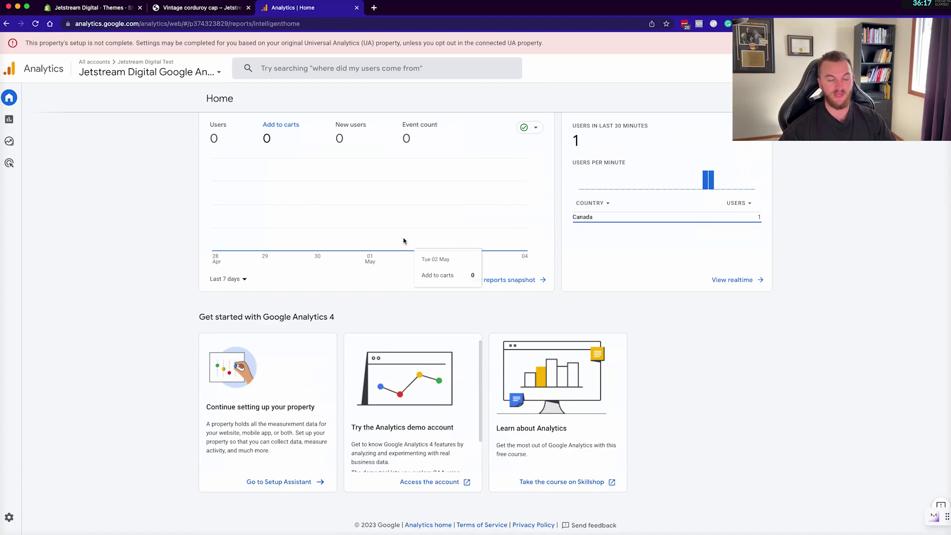